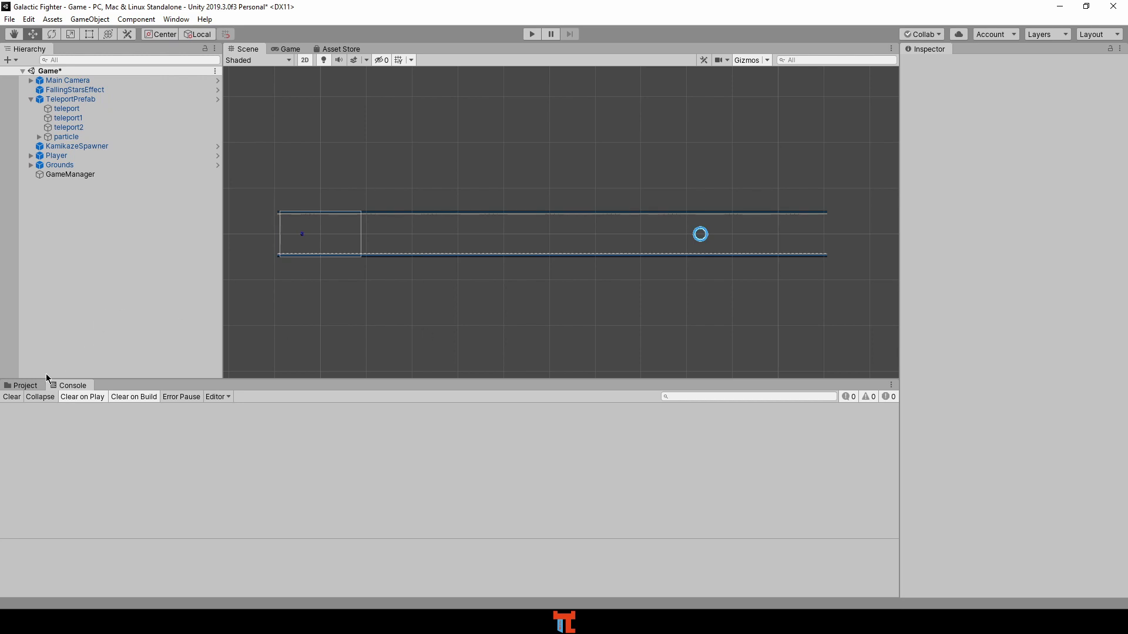
Step: Switch from the Console to the Project tab and show the root Assets subfolders
left_click(25, 386)
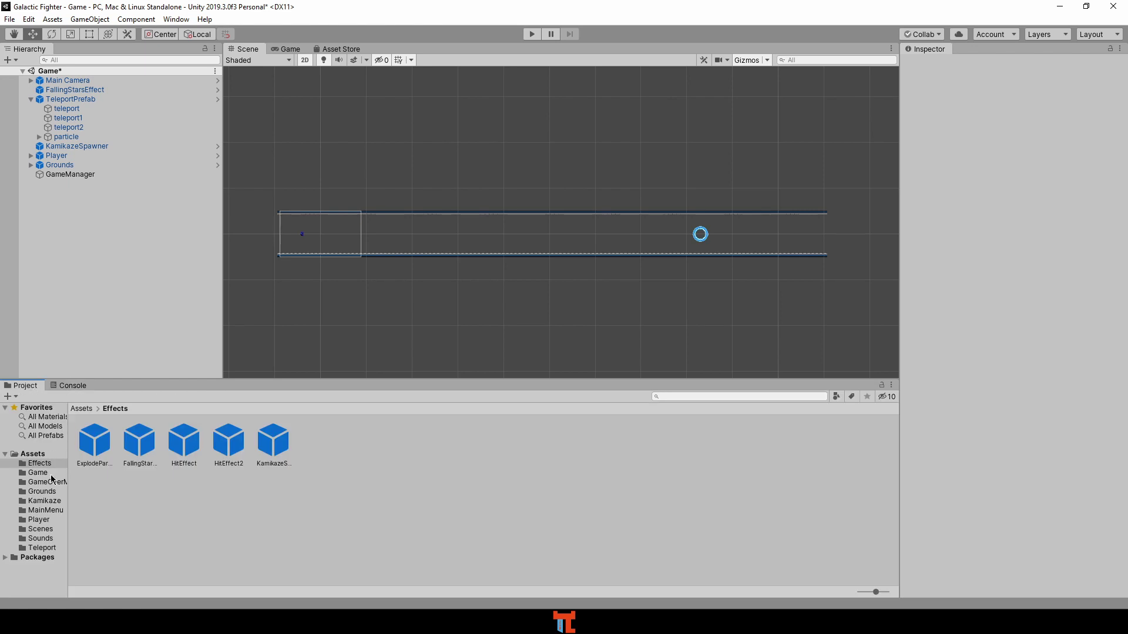
left_click(39, 457)
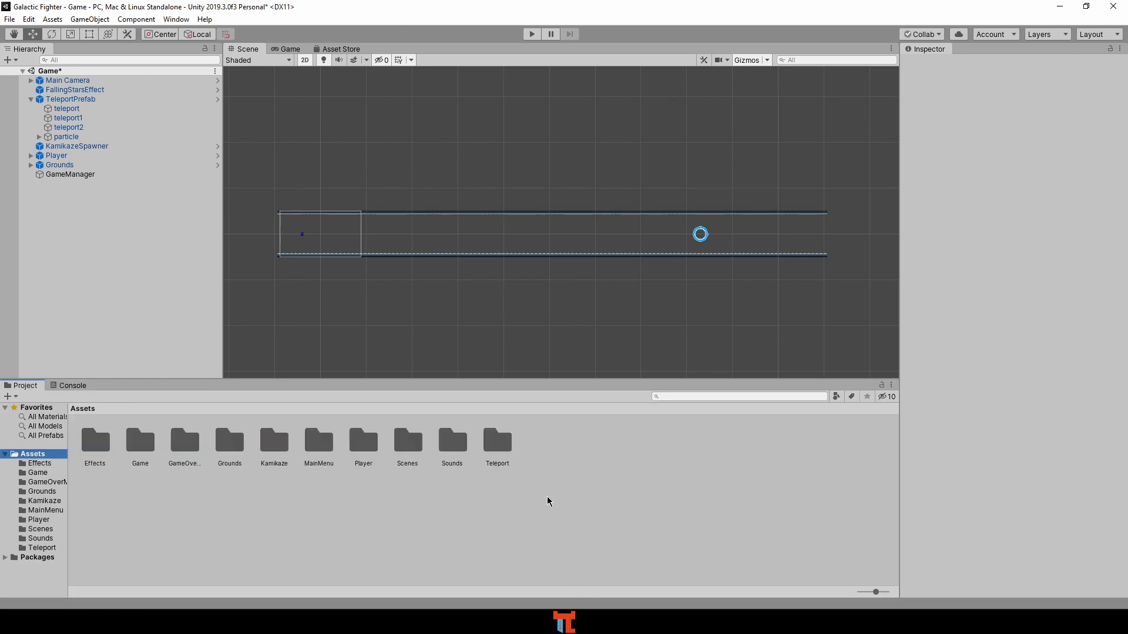
Step: Import all files of the 'canon tower' custom package into Assets
right_click(550, 469)
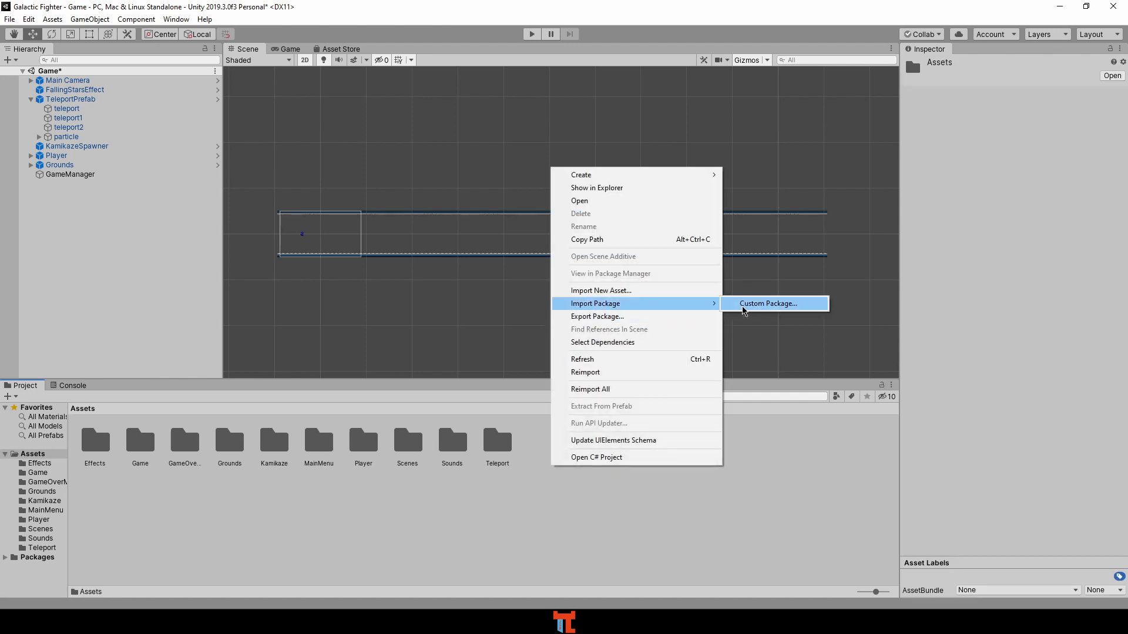
left_click(743, 311)
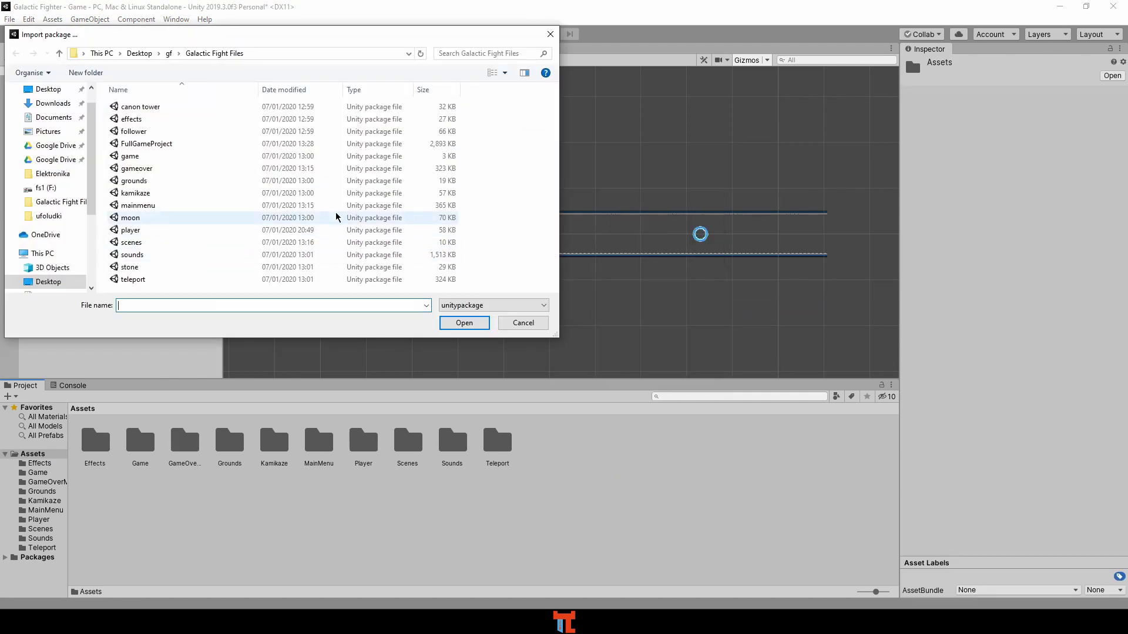
left_click(184, 108)
left_click(464, 323)
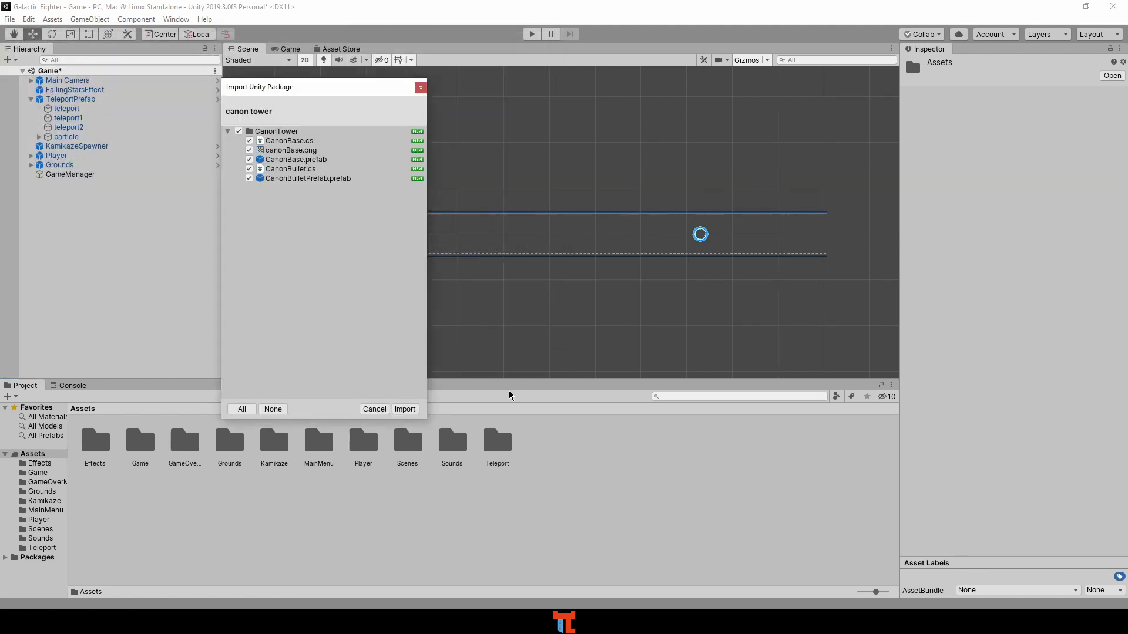
left_click(404, 409)
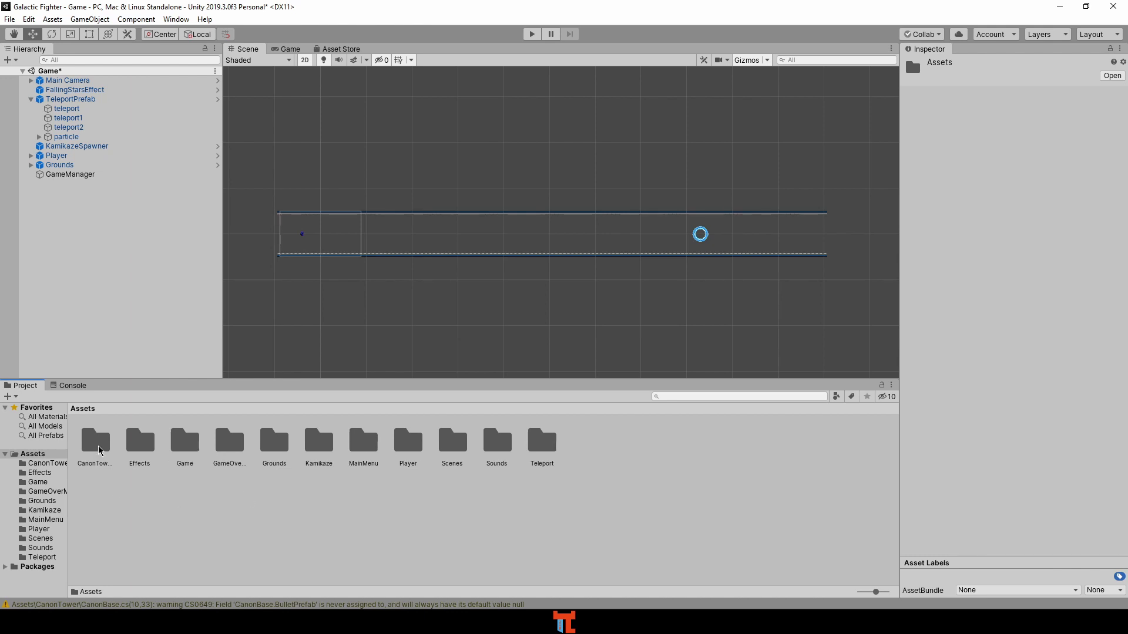
Step: Open the CanonTower folder to list its CanonBase and CanonBullet scripts, sprite and prefabs
double_click(95, 441)
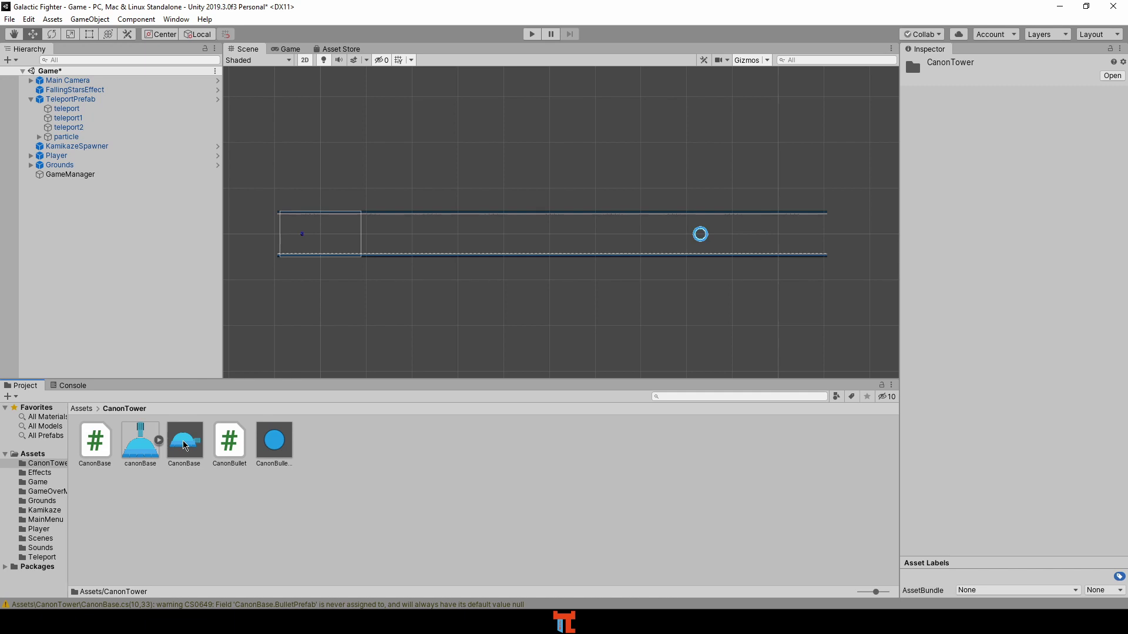
Step: Zoom the Scene view onto the ground strips and drop a CanonBase prefab on the bottom ground
scroll(321, 282, "up", 2)
scroll(321, 279, "up", 3)
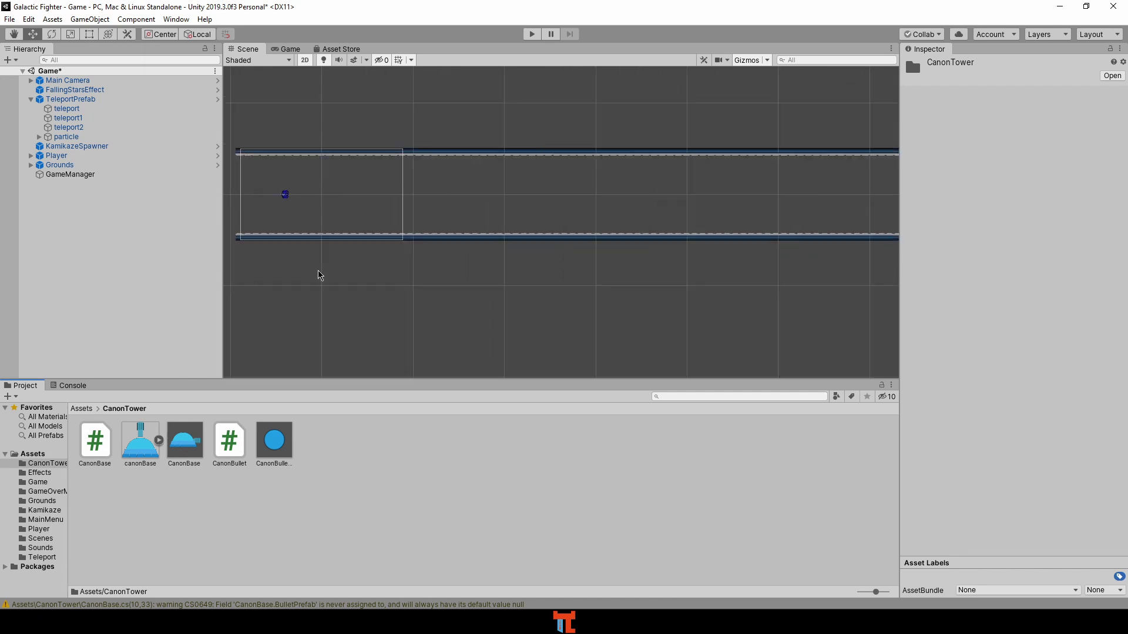
scroll(321, 276, "up", 3)
middle_click_drag(400, 211, 529, 229)
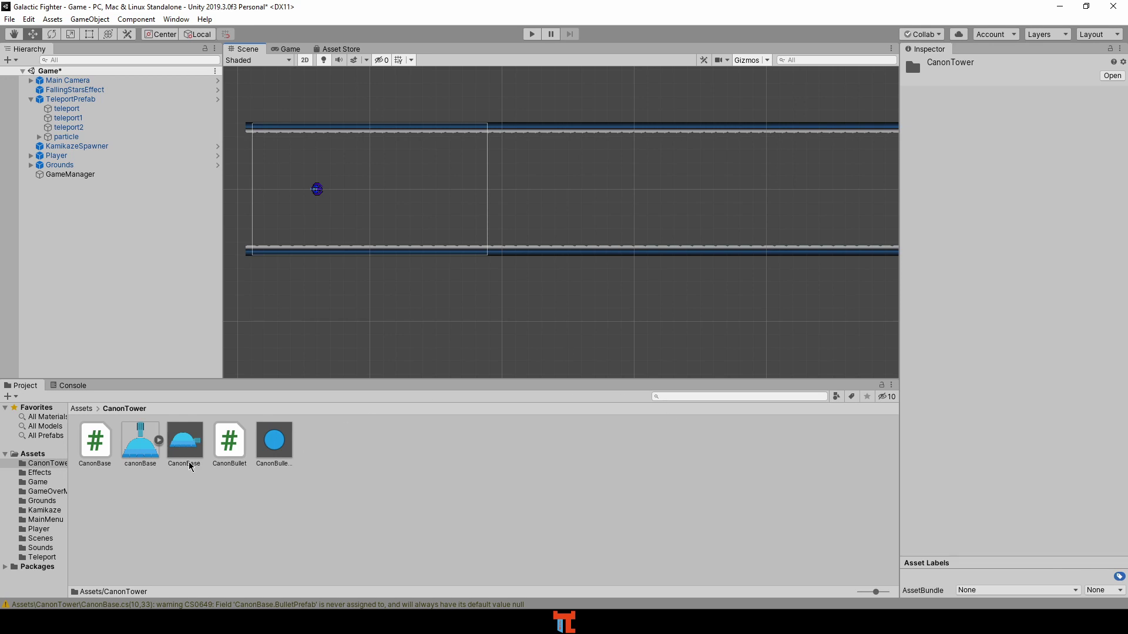
left_click_drag(190, 467, 689, 246)
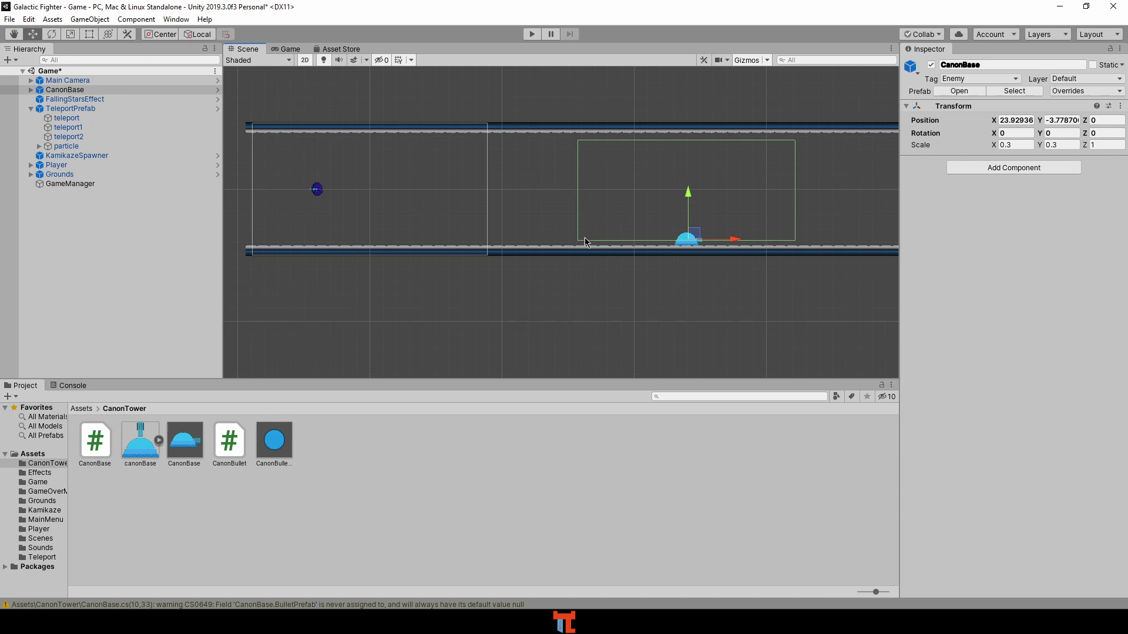
Step: Expand CanonBase in the Hierarchy and select its CANON child to view its bullet-series settings
left_click(31, 89)
left_click(64, 89)
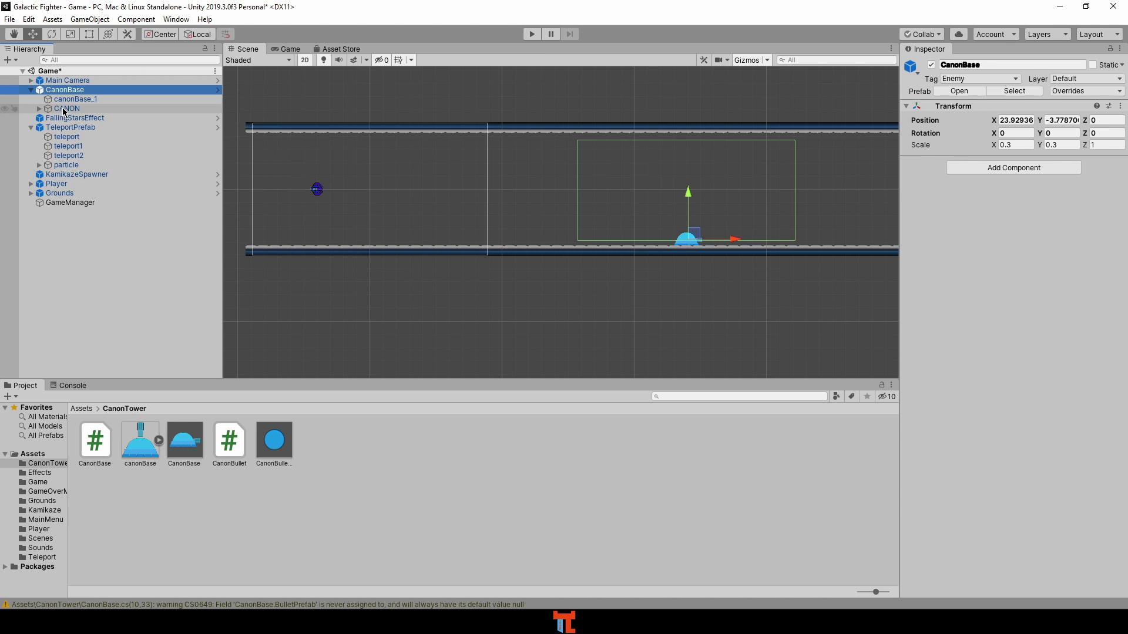
left_click(64, 110)
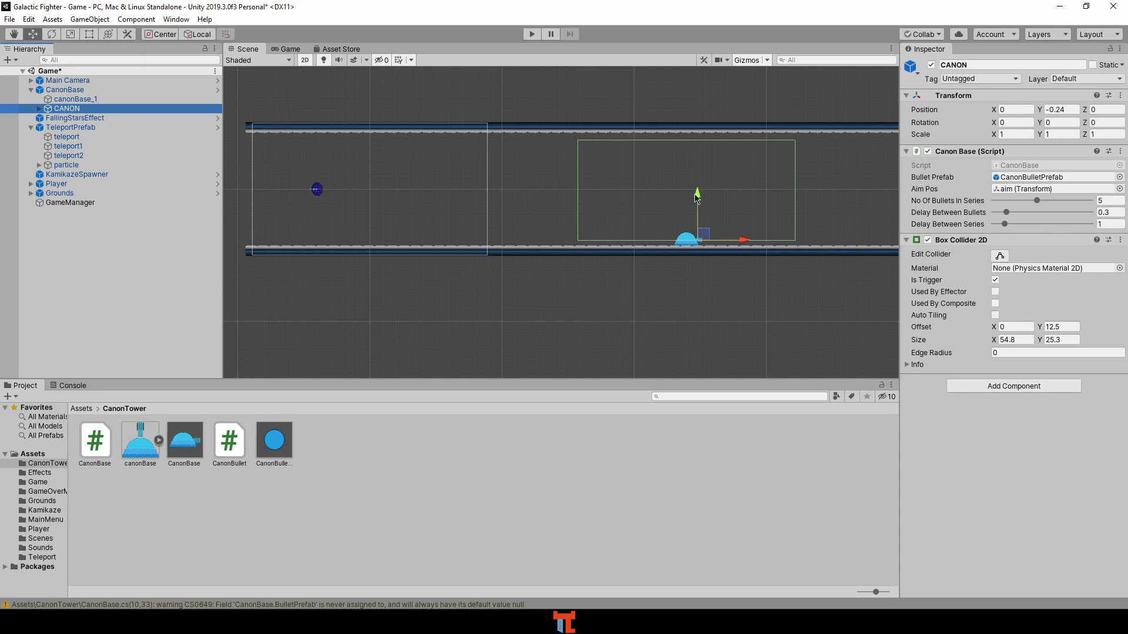
Step: Play the game and fly the ship up and down while the cannon tracks it
left_click(532, 34)
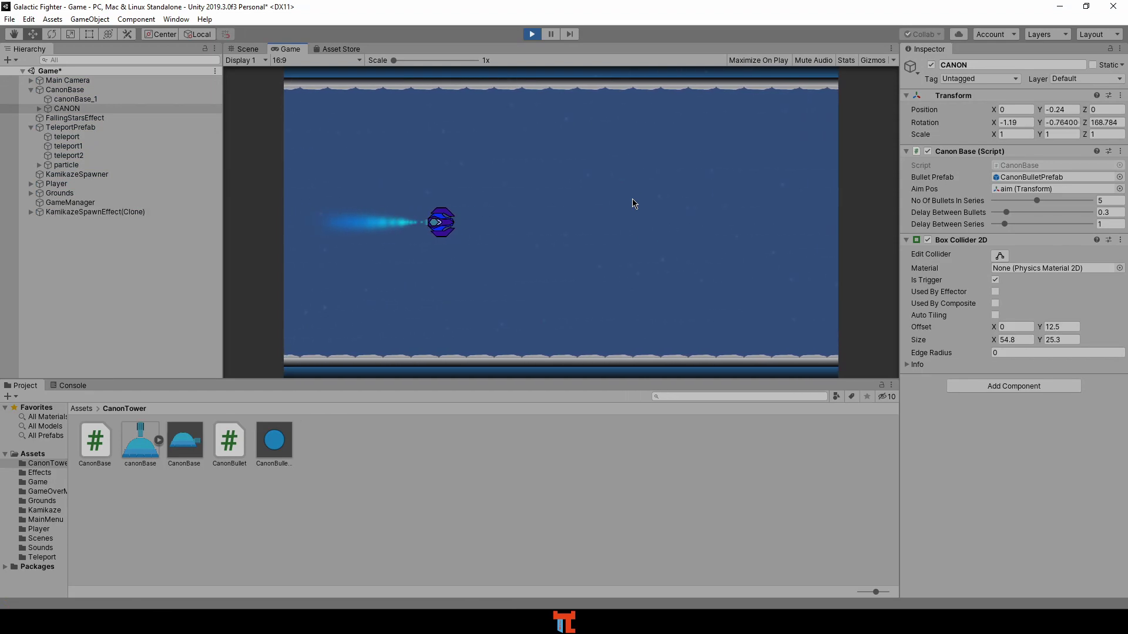
key("Up")
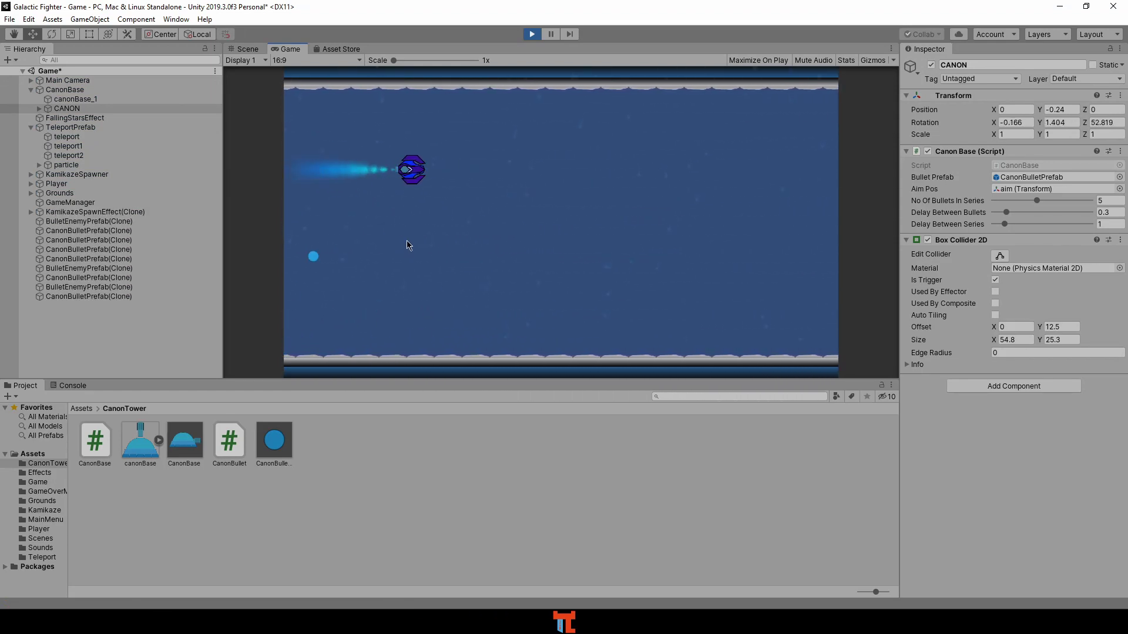
key("Down")
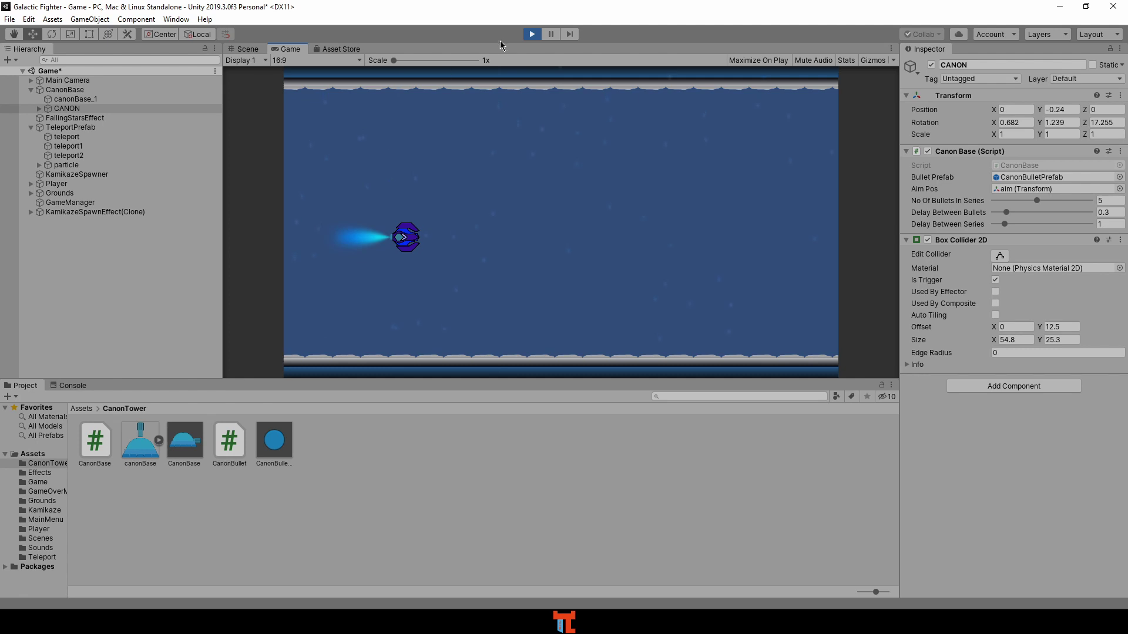
Step: Stop the game and tick Is Undestructable on the Player script
left_click(532, 34)
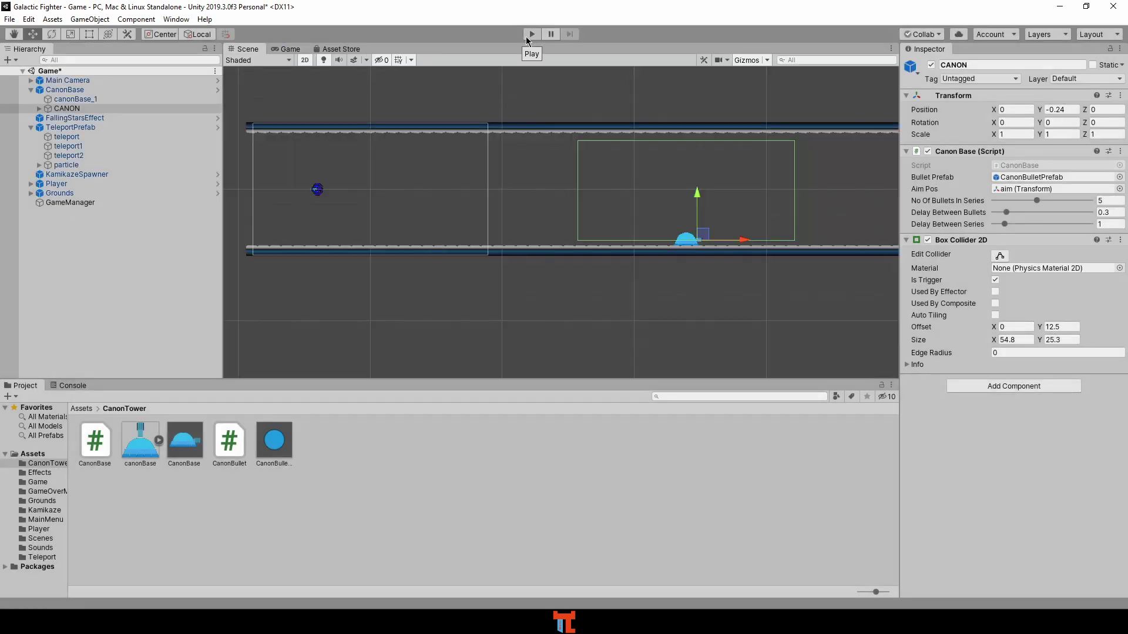
left_click(56, 184)
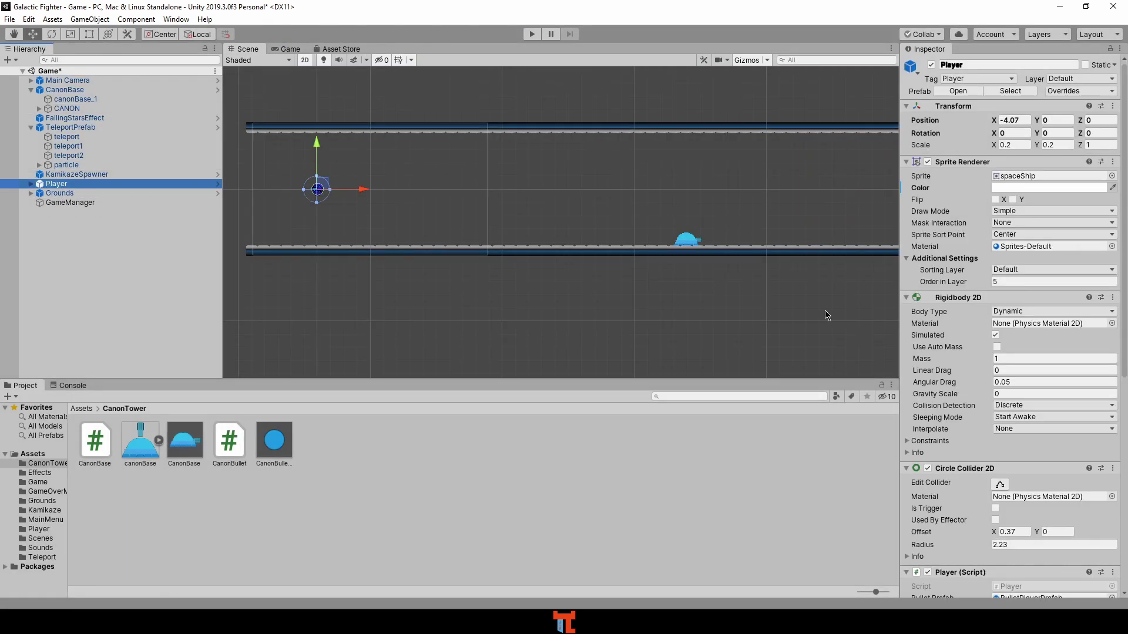
scroll(1010, 529, "down", 5)
scroll(1007, 445, "down", 3)
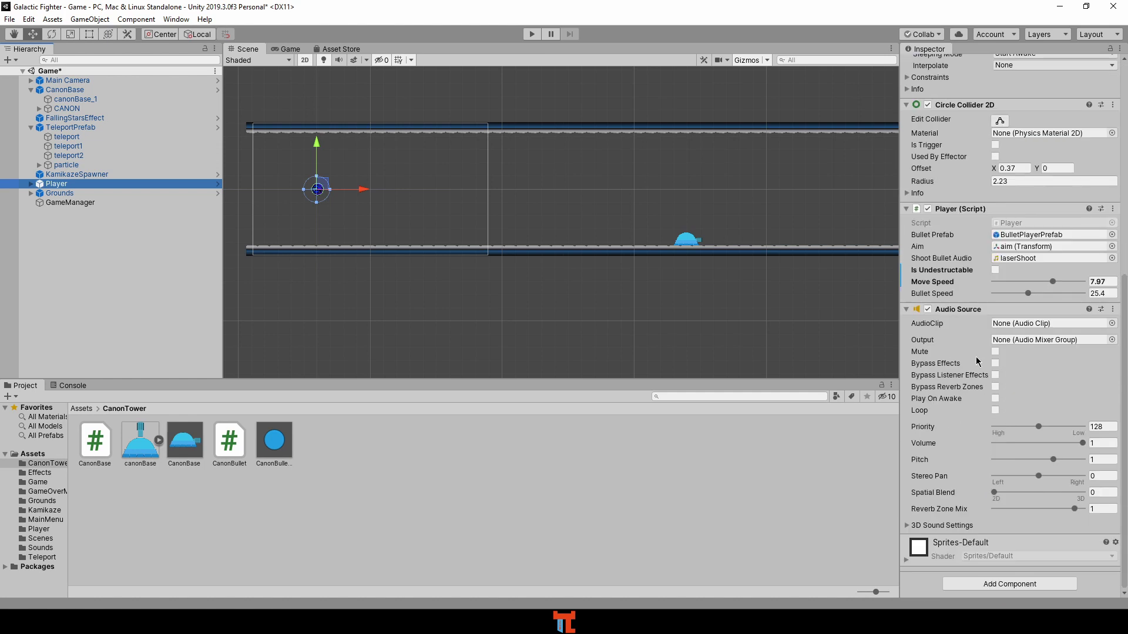
left_click(995, 270)
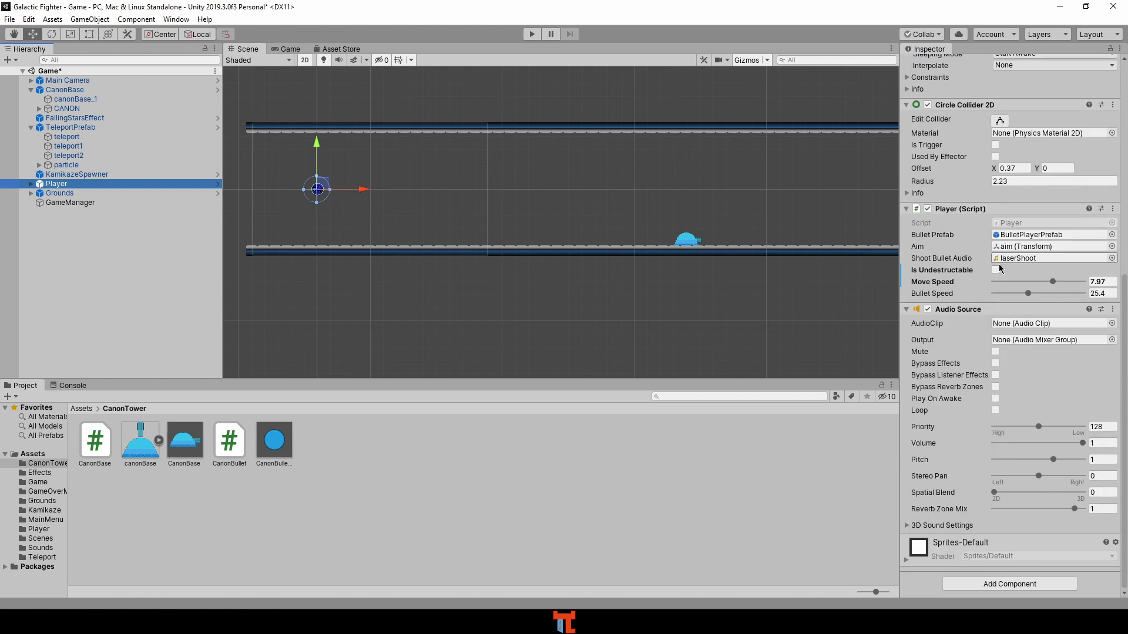
Step: Play-test the indestructible ship, steering with WASD around the level, then stop with Ctrl+P
left_click(531, 34)
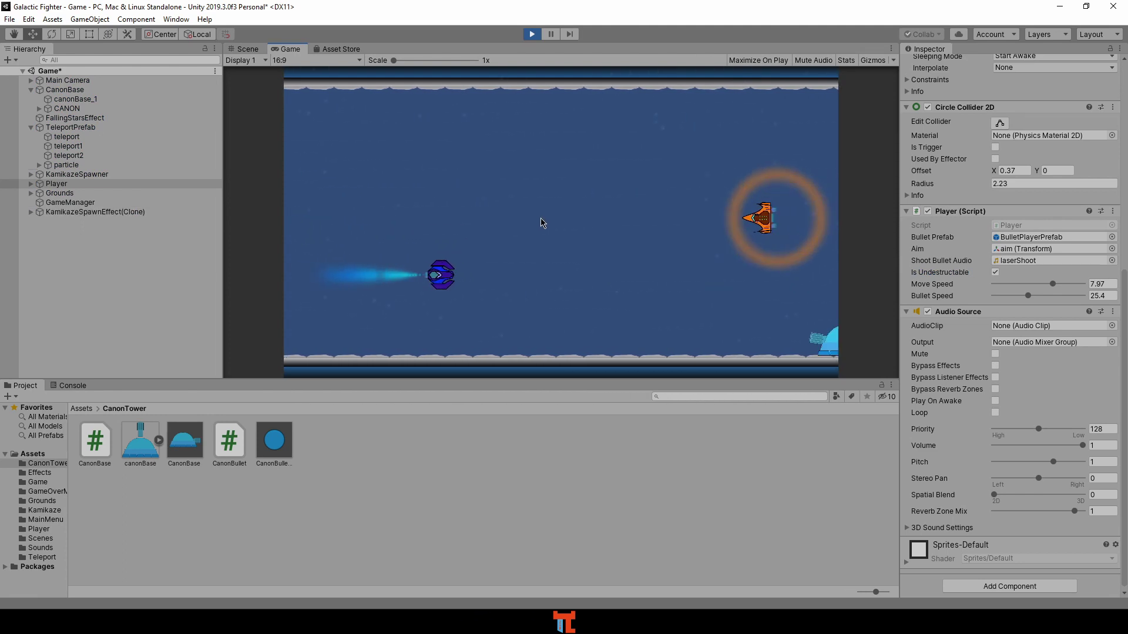
left_click(541, 223)
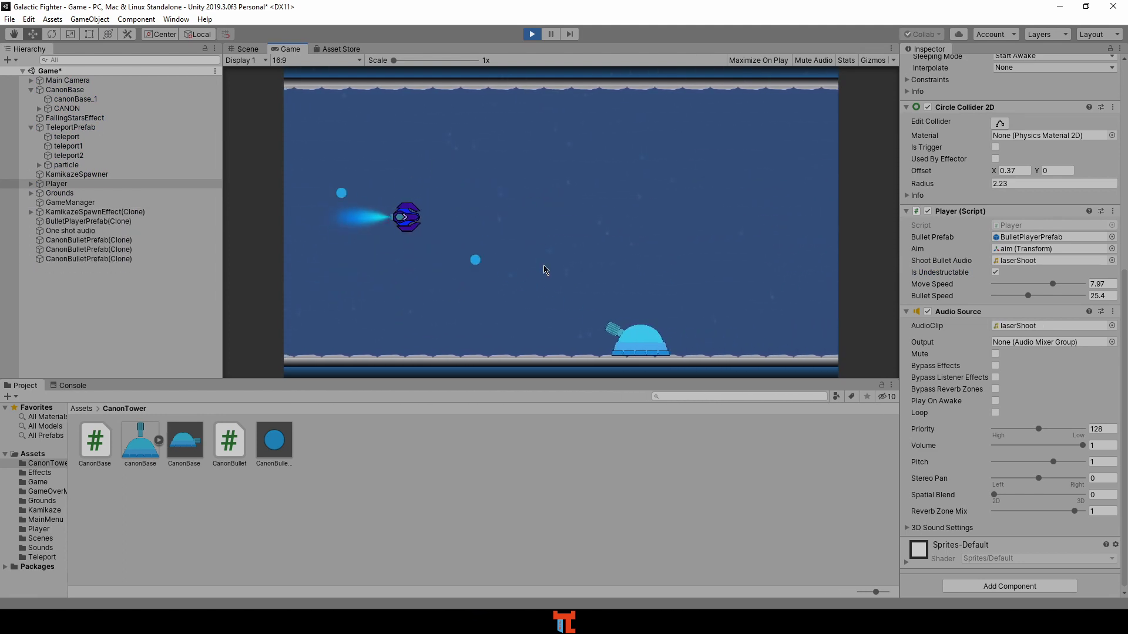
key("w")
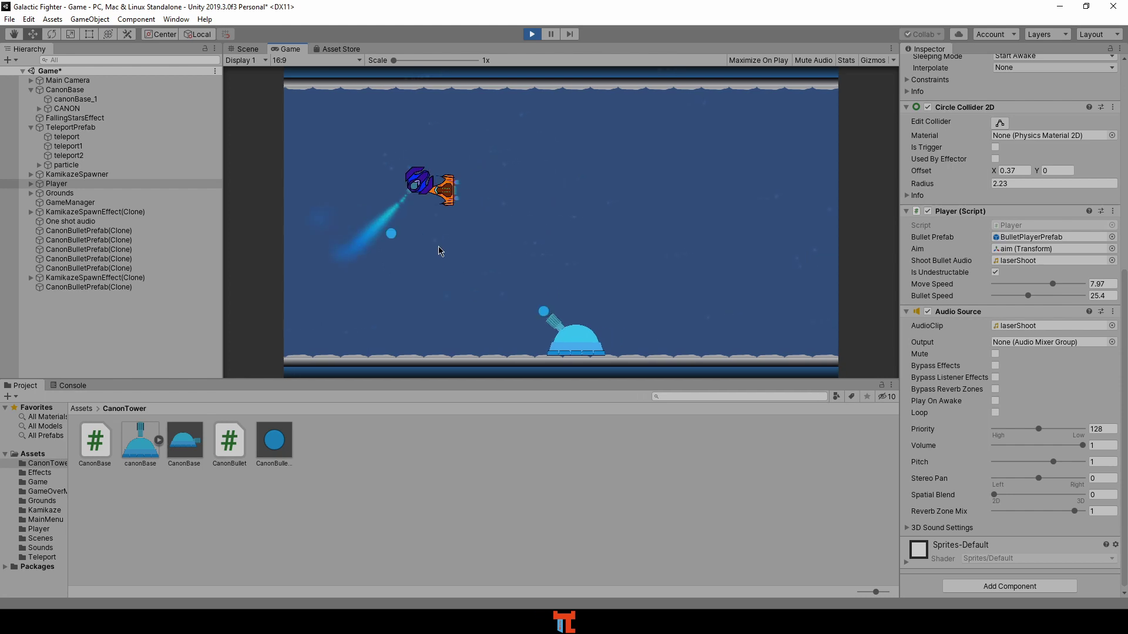
key("a")
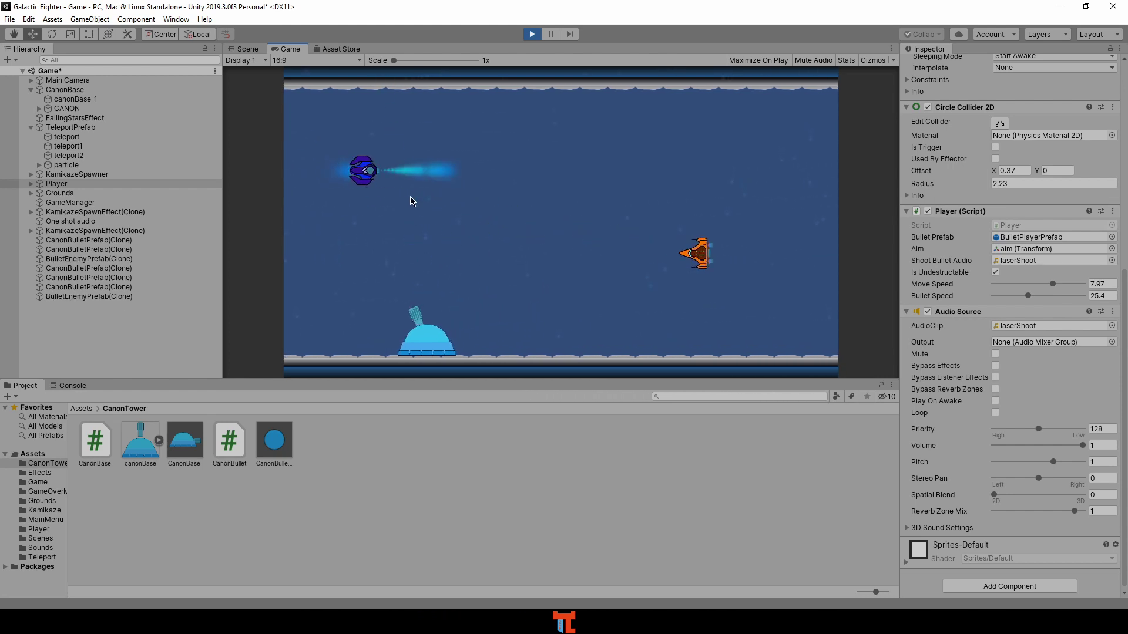
key("s")
key("d")
key("w")
key("a")
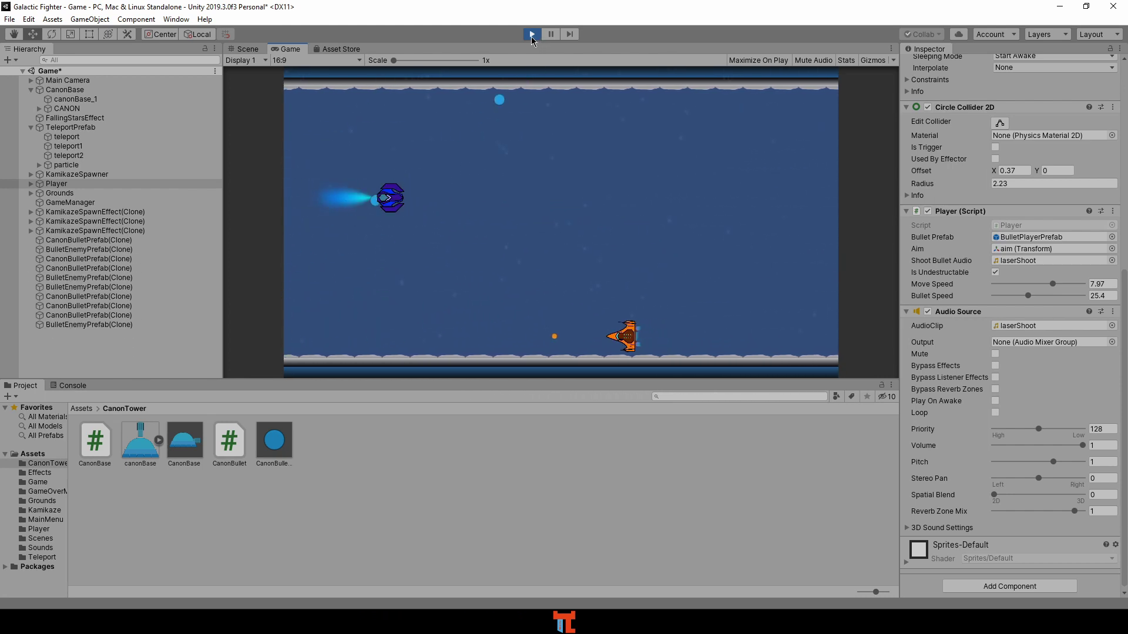
key("ctrl+p")
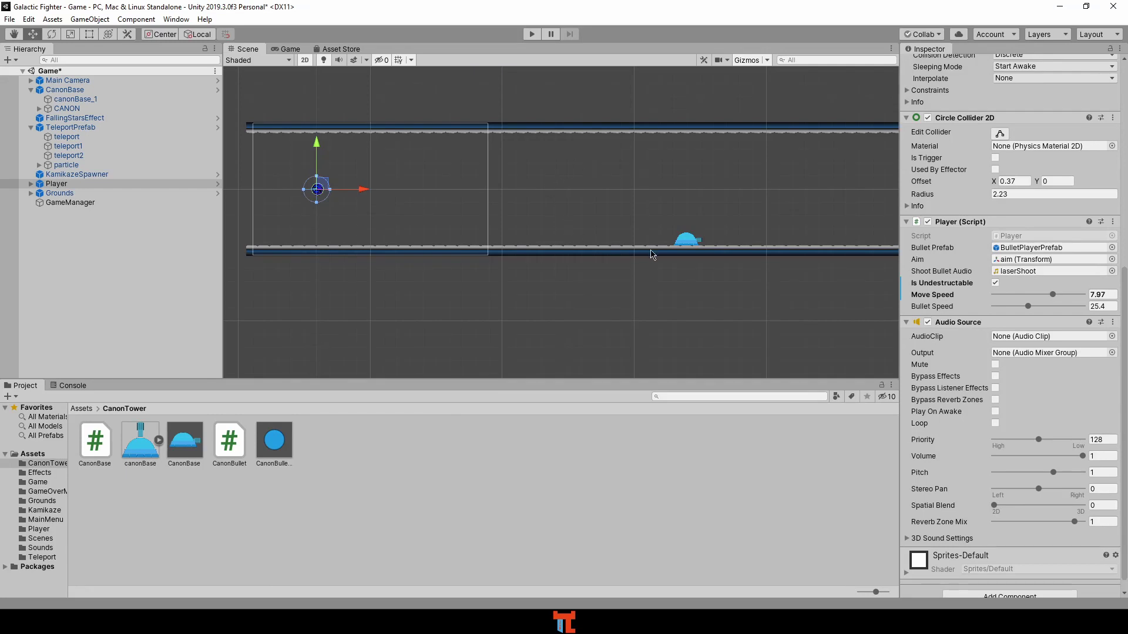
Step: Set CANON to 10 bullets per series, 0.2 between bullets, 0.51 between series, then play
left_click(70, 109)
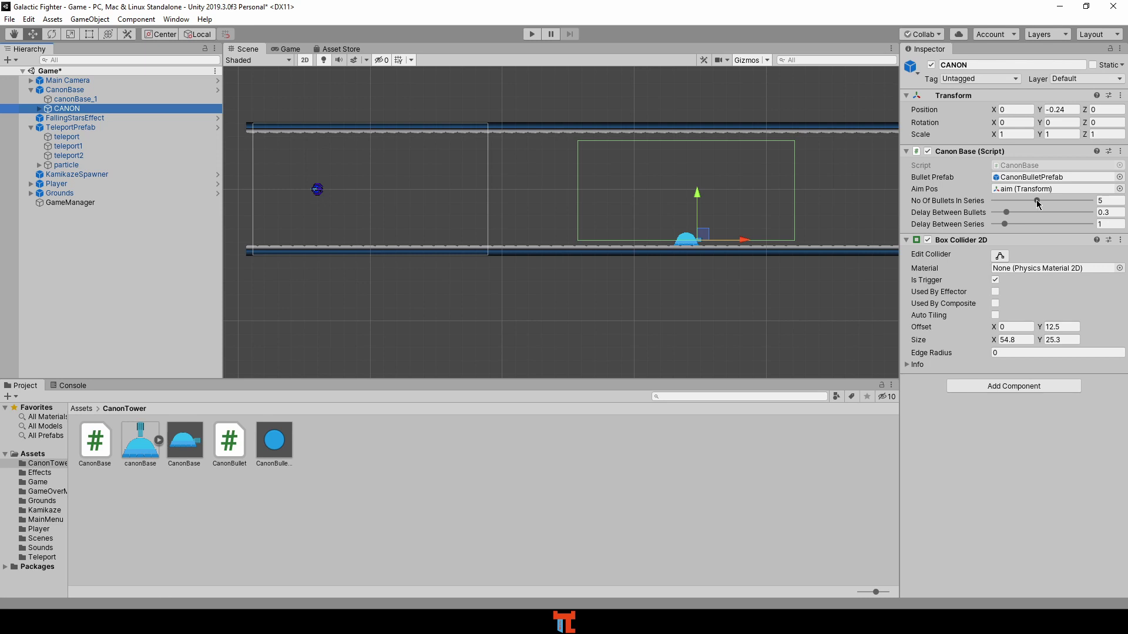
left_click_drag(1038, 201, 1057, 202)
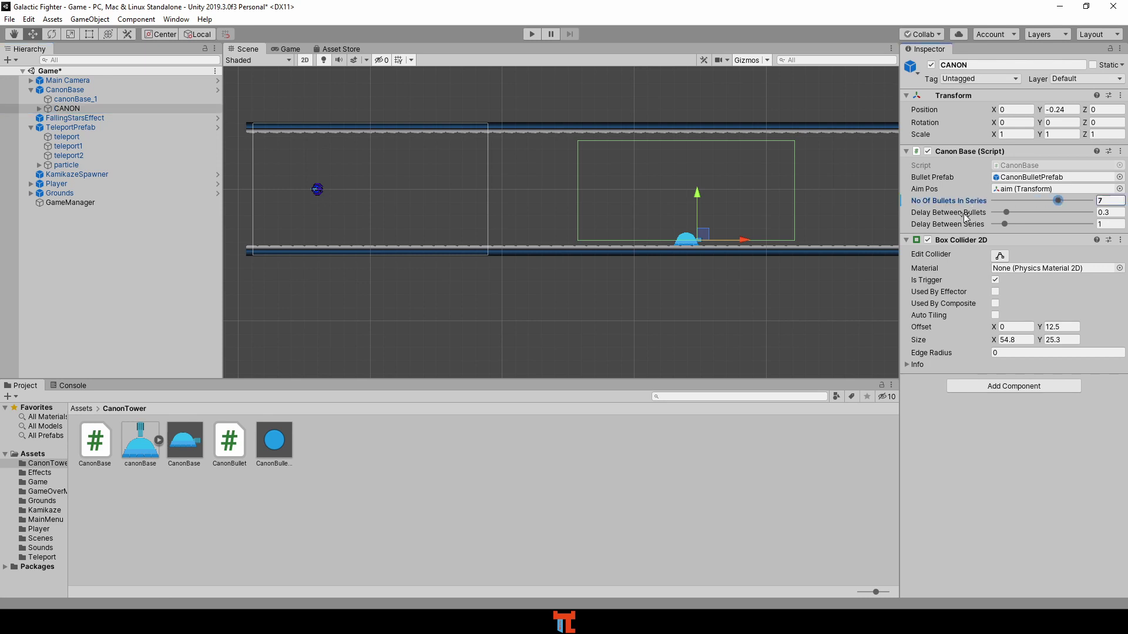
mouse_move(1005, 213)
left_mouse_down()
mouse_move(990, 211)
mouse_move(996, 224)
left_mouse_up()
left_click(1005, 223)
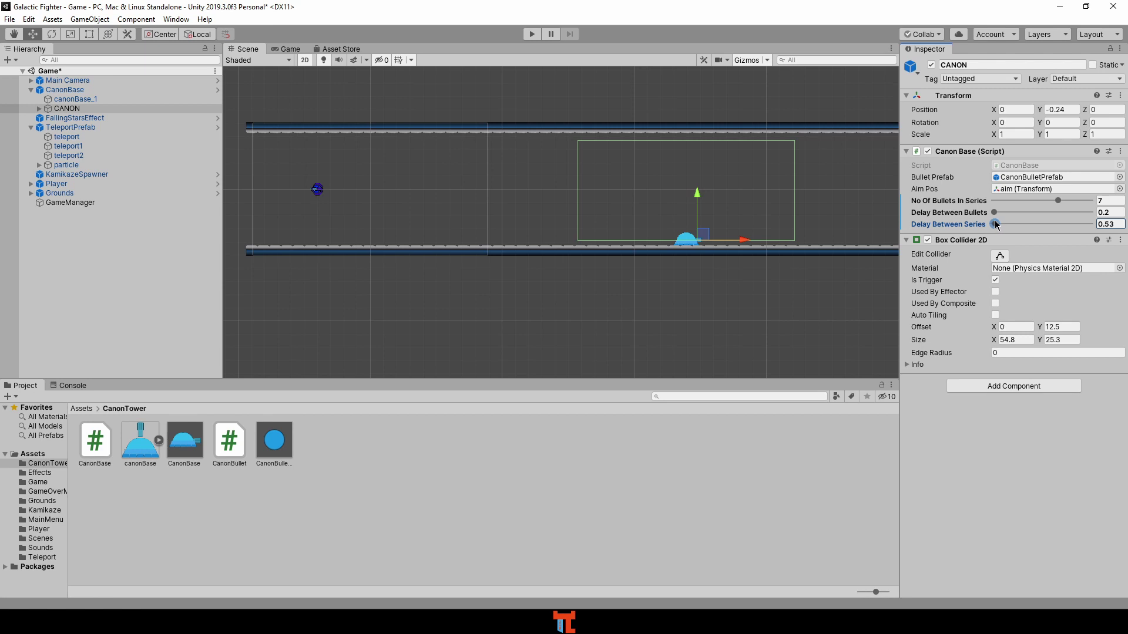
left_click_drag(1058, 201, 1094, 200)
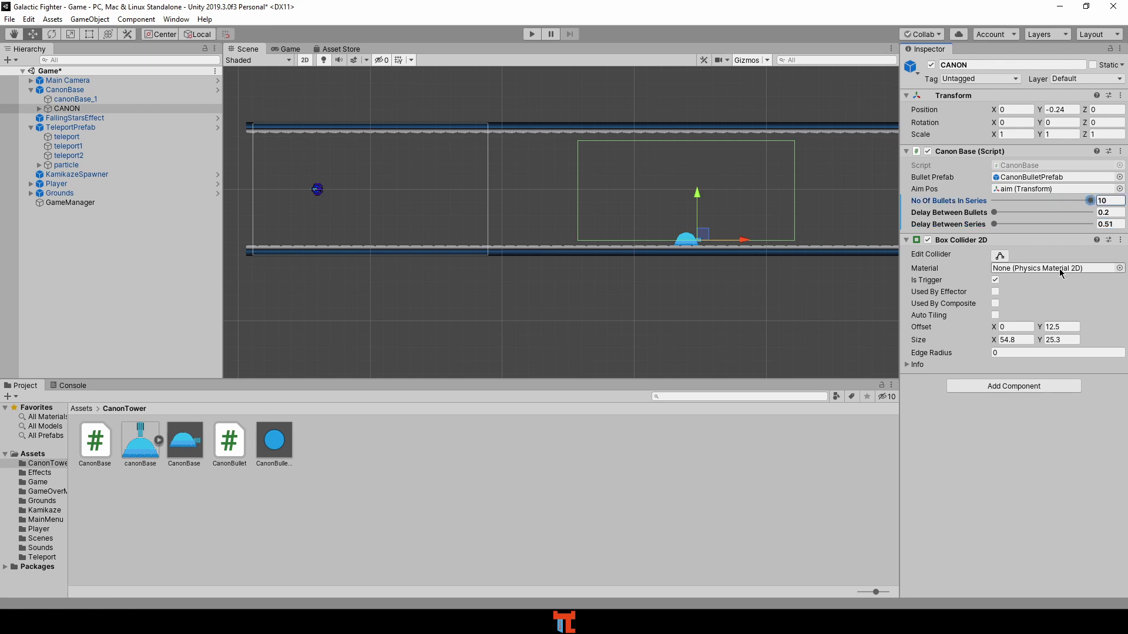
left_click(532, 34)
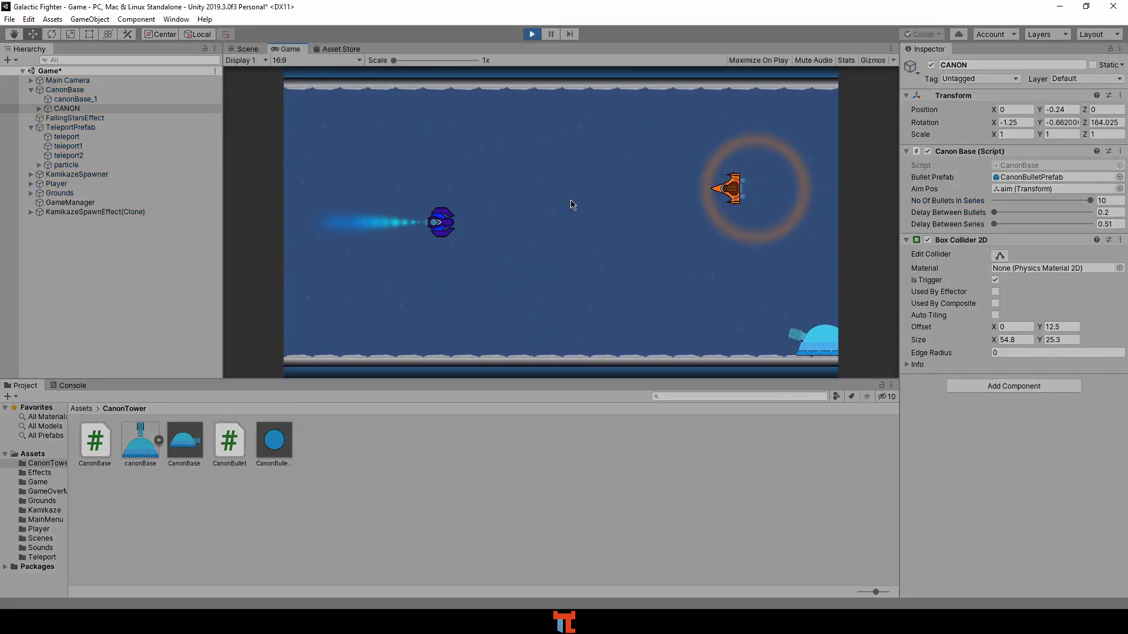
Step: Steer the ship up, left, down and right past the ground cannon, then stop Play mode
key("Up")
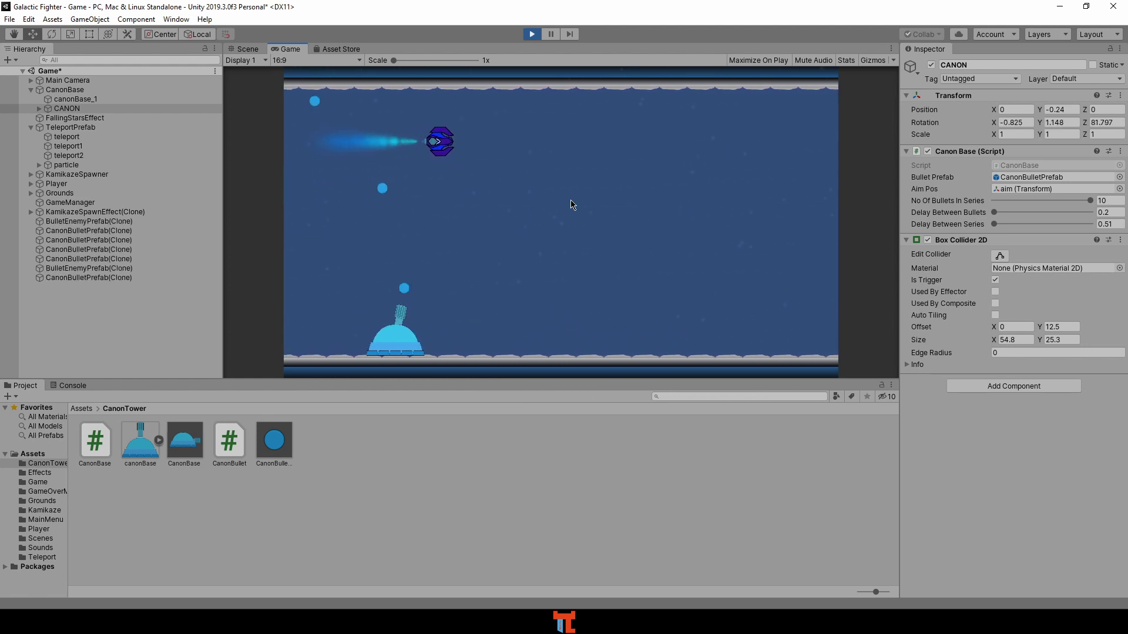
key("Left")
key("Down")
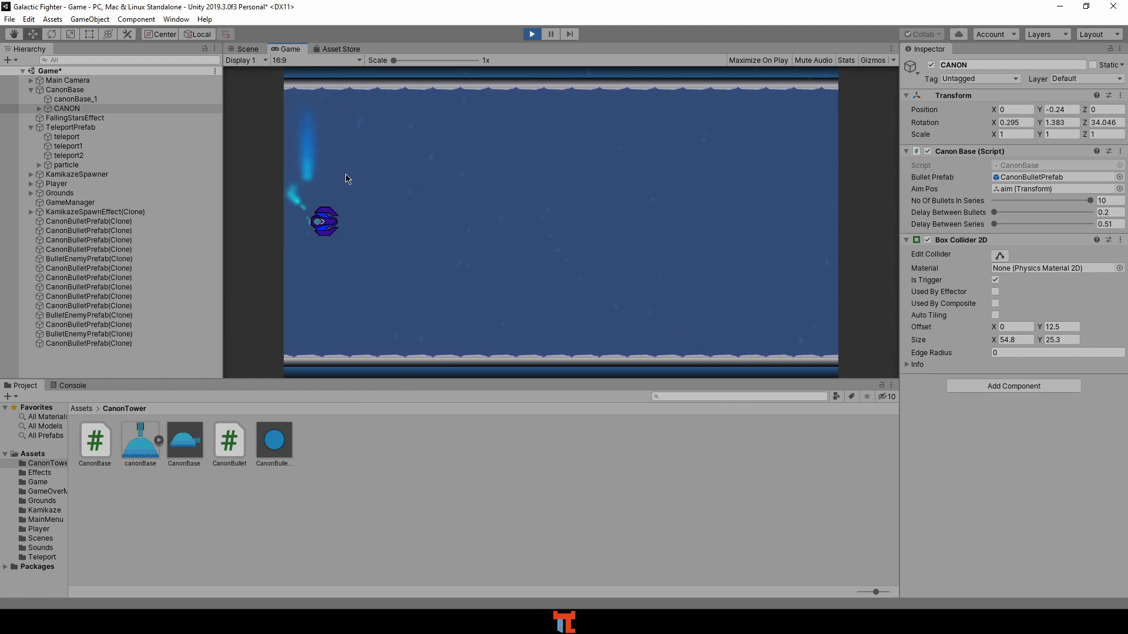
key("Right")
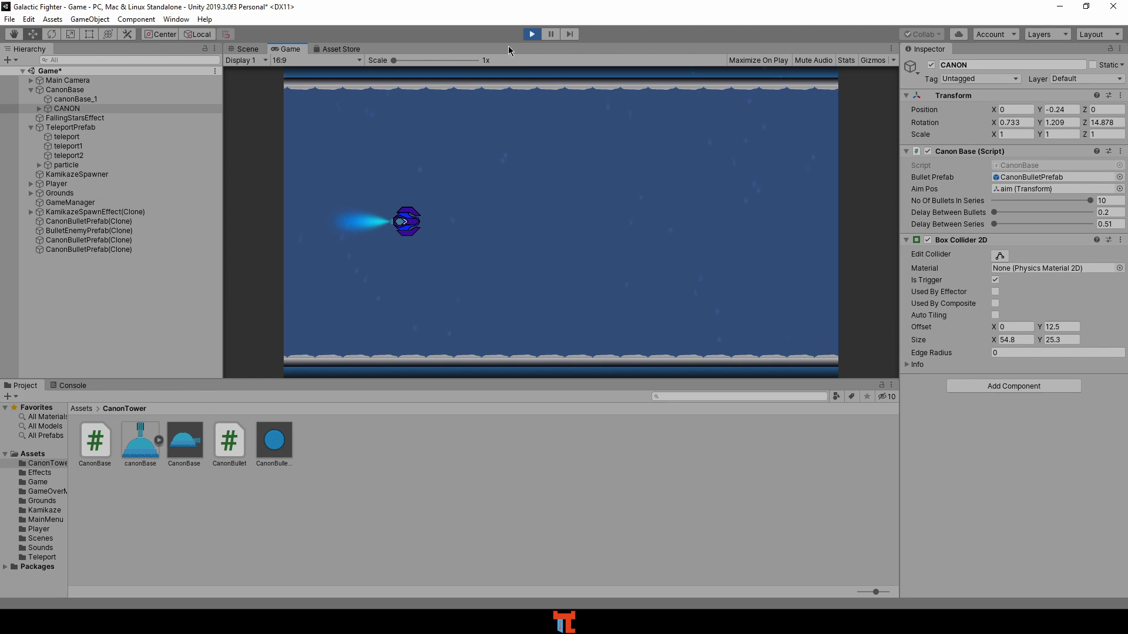
left_click(532, 33)
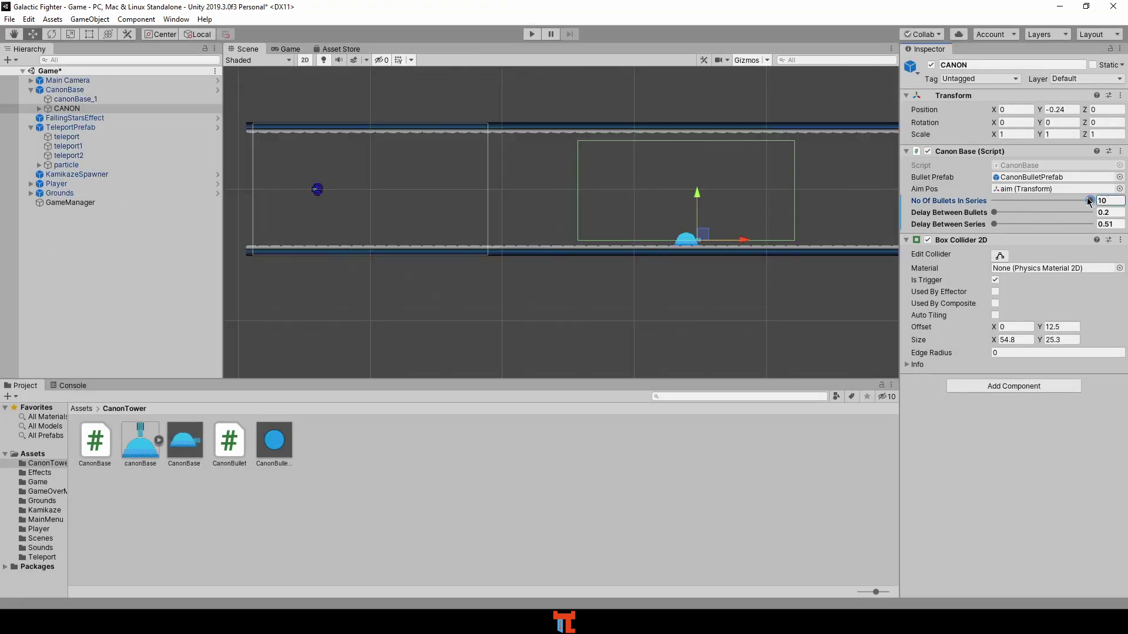
Step: Change CANON to 3 bullets per series with 0.414 and 1.58 delays, play-test, then stop
mouse_move(1091, 199)
left_mouse_down()
mouse_move(1019, 207)
mouse_move(1048, 215)
mouse_move(1012, 223)
mouse_move(1012, 203)
left_mouse_up()
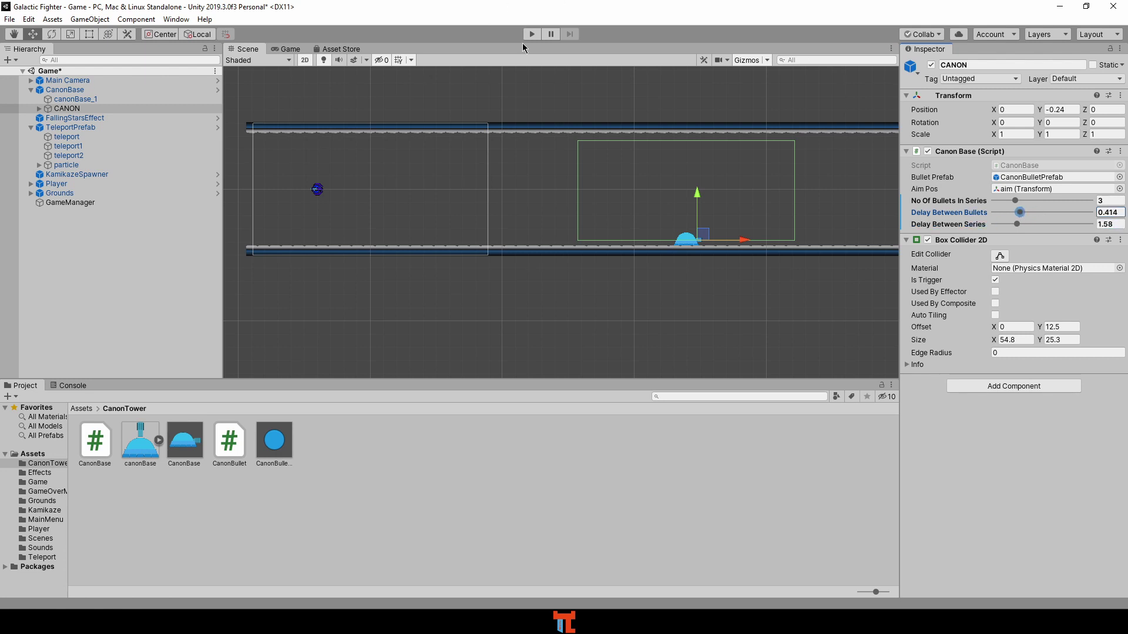
left_click(531, 35)
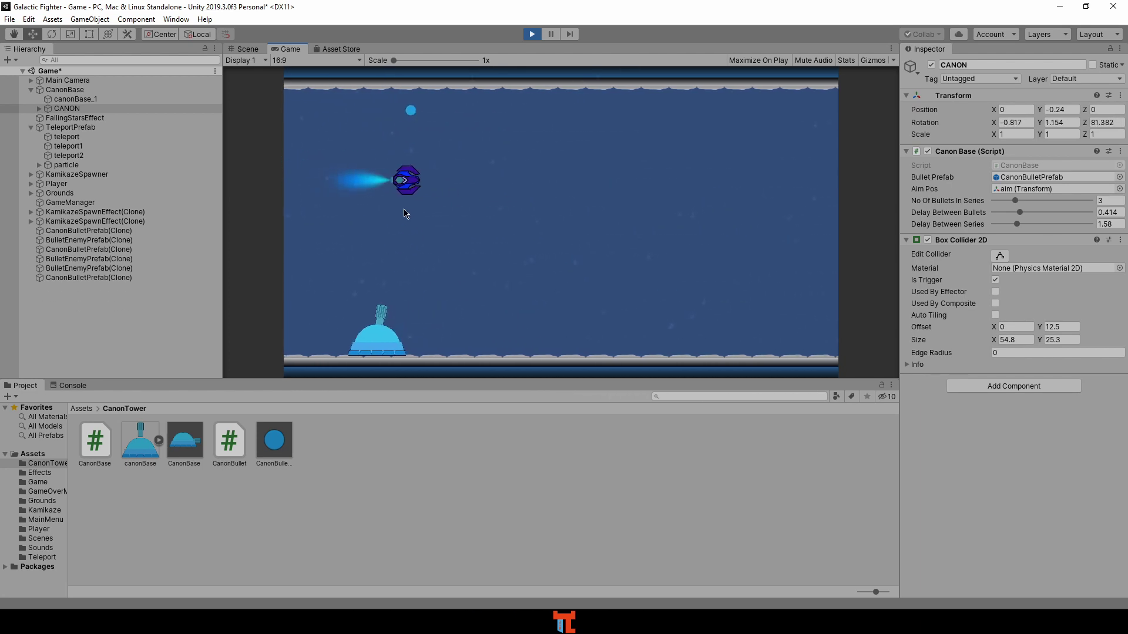
key("ctrl+p")
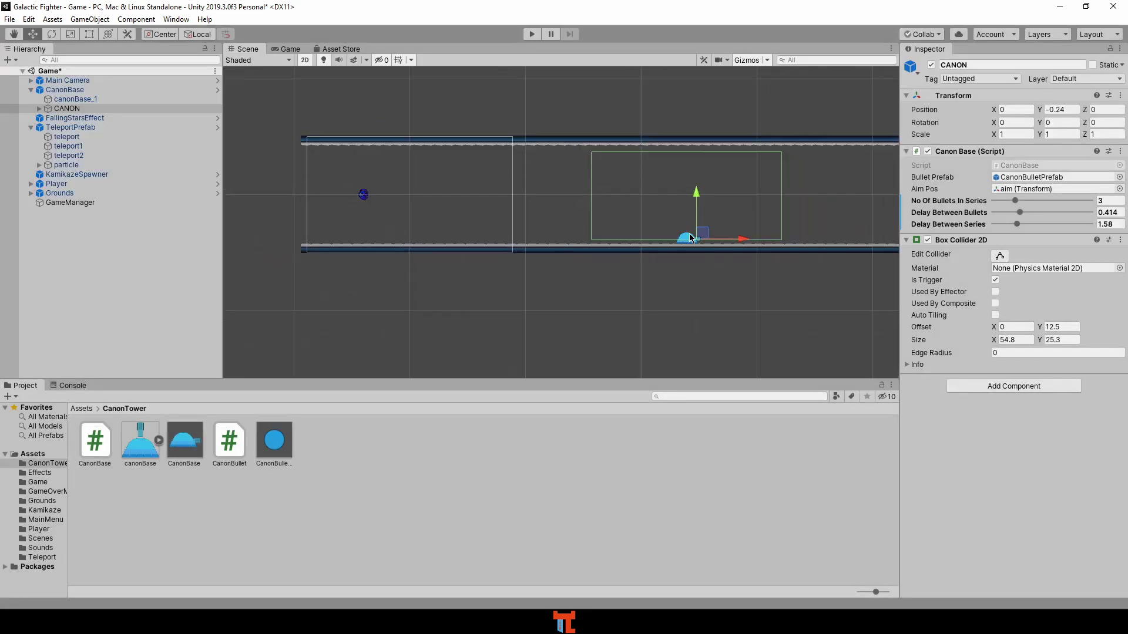
scroll(690, 238, "down", 2)
middle_click_drag(829, 227, 657, 232)
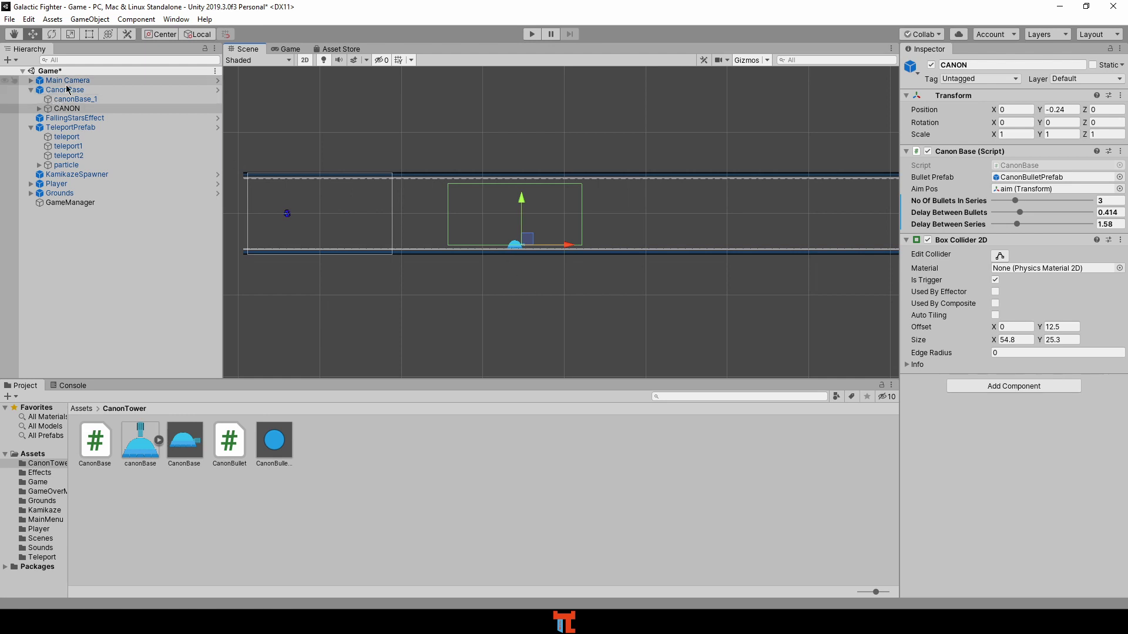
Step: Place a second KamikazeSpawner further right, nudged slightly down, and a new CanonBase cannon on the ground
left_click(80, 176)
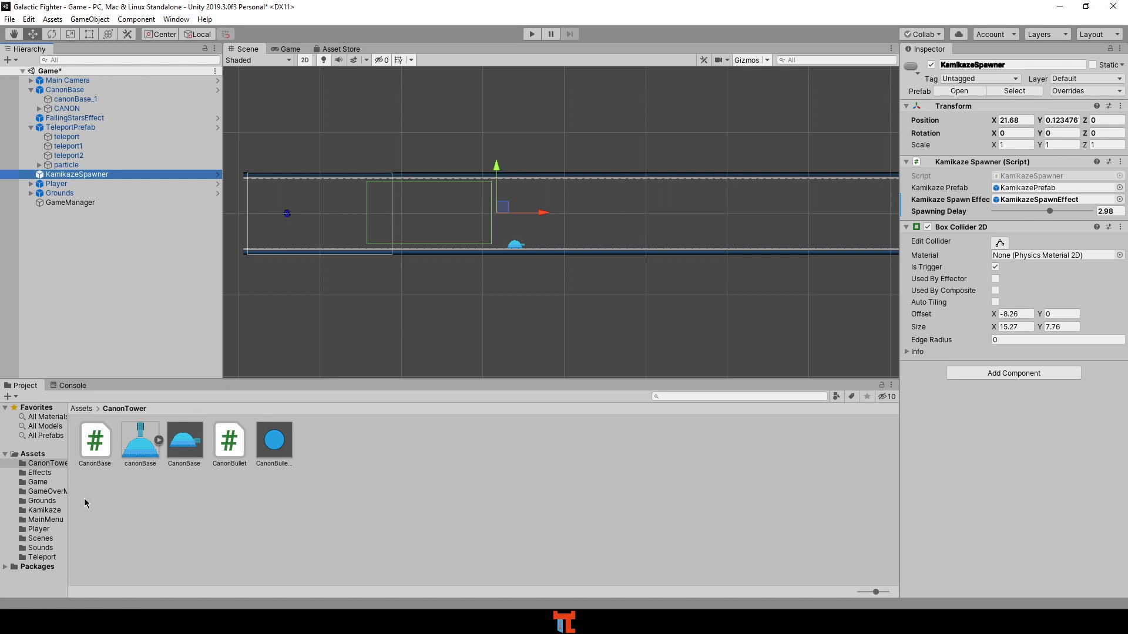
left_click(46, 511)
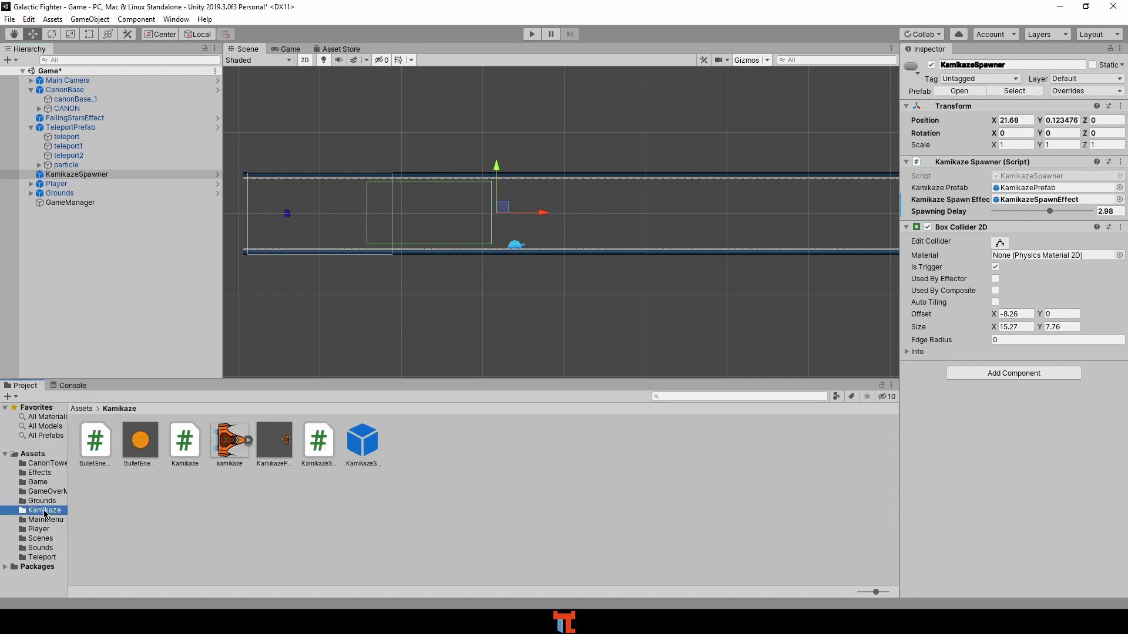
left_click_drag(363, 444, 729, 220)
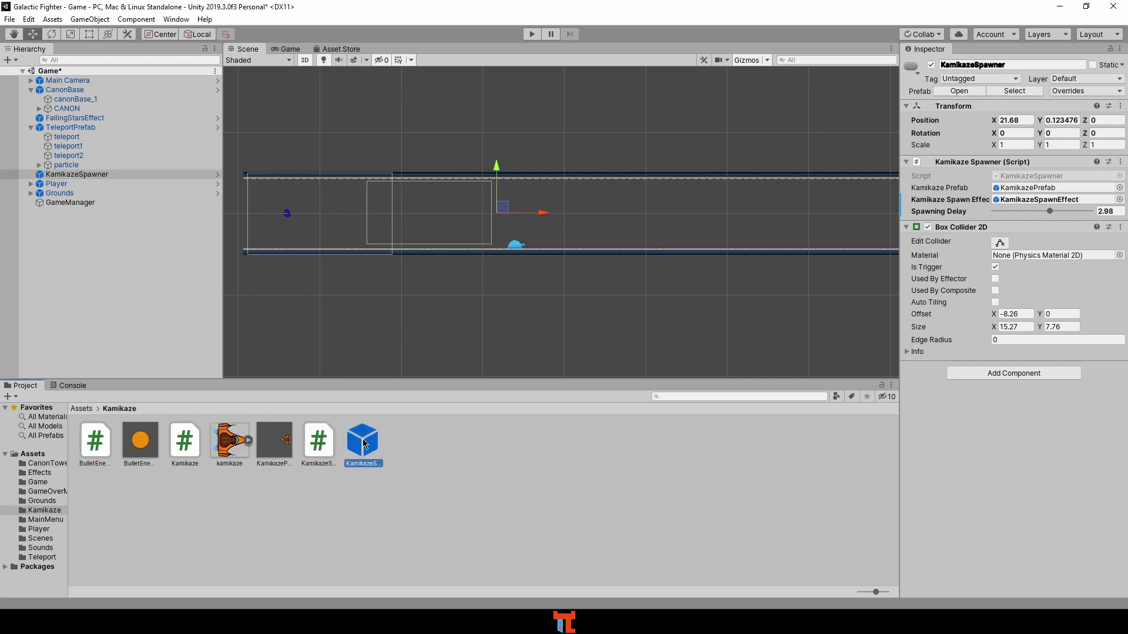
left_click_drag(829, 219, 829, 221)
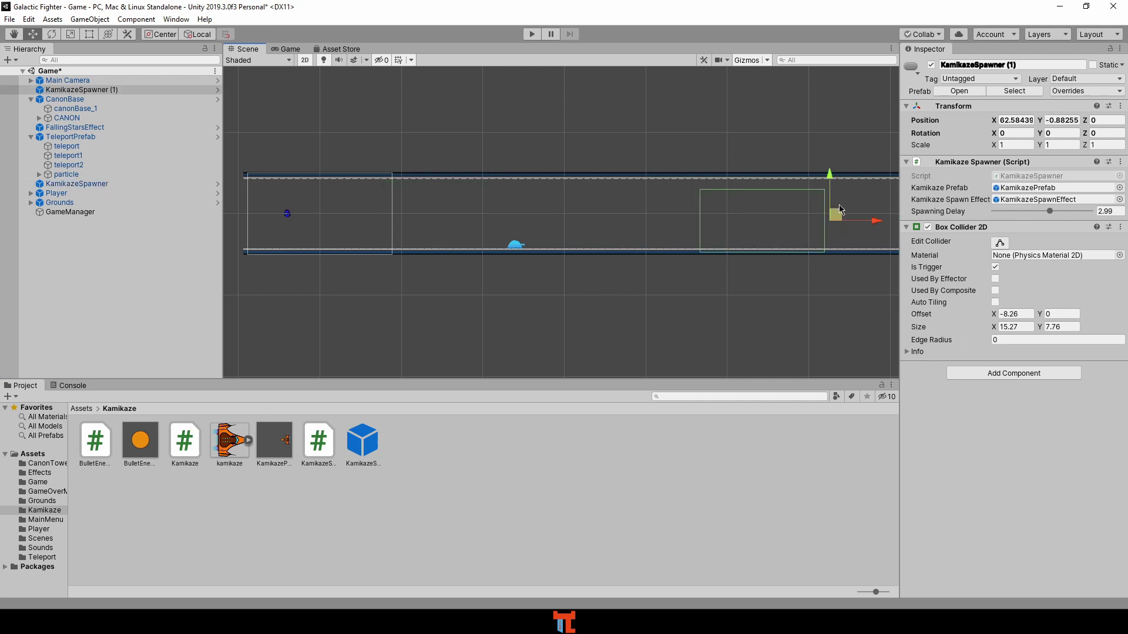
left_click_drag(834, 170, 834, 172)
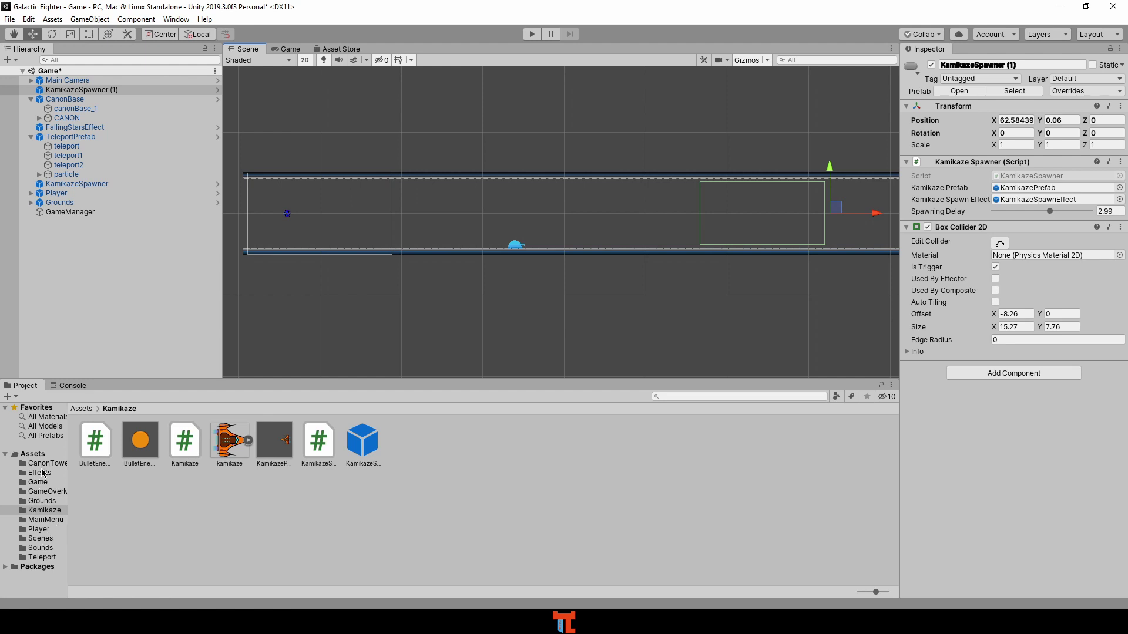
left_click(47, 464)
left_click_drag(181, 449, 672, 248)
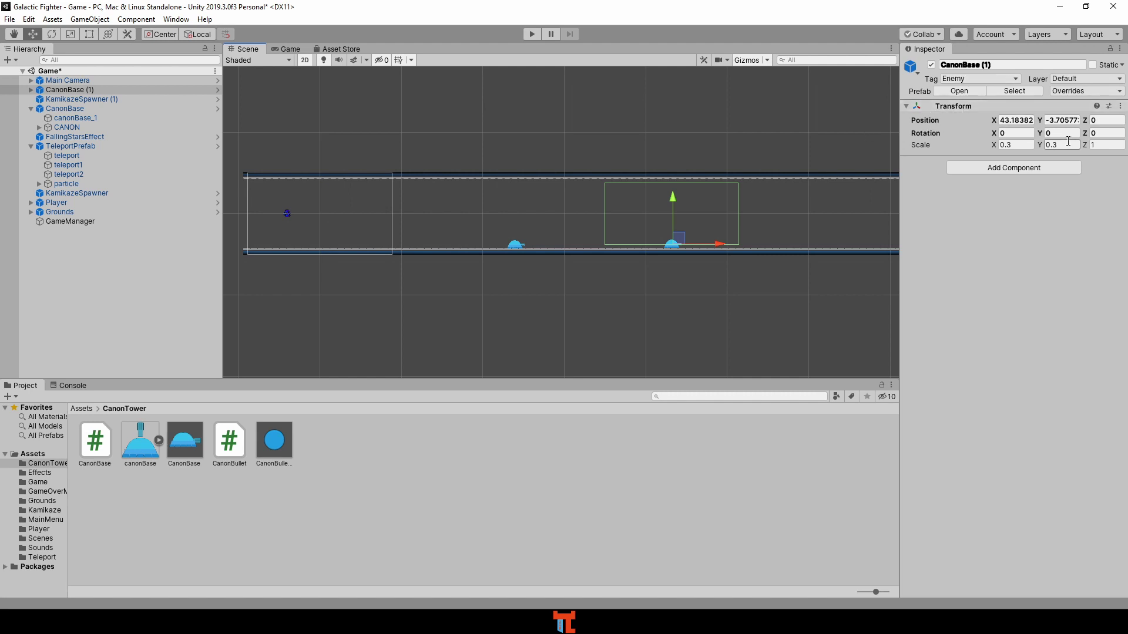
Step: Rotate the new cannon to Z 180, raise it against the ceiling, and save the scene
left_click(1097, 131)
type("180")
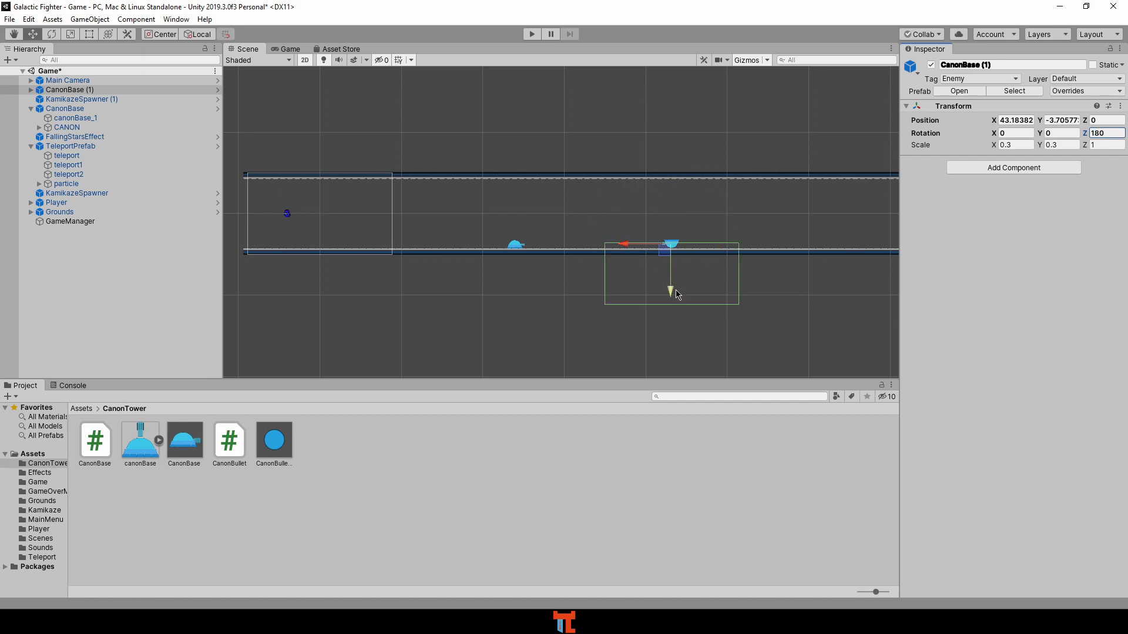
left_click_drag(673, 294, 687, 234)
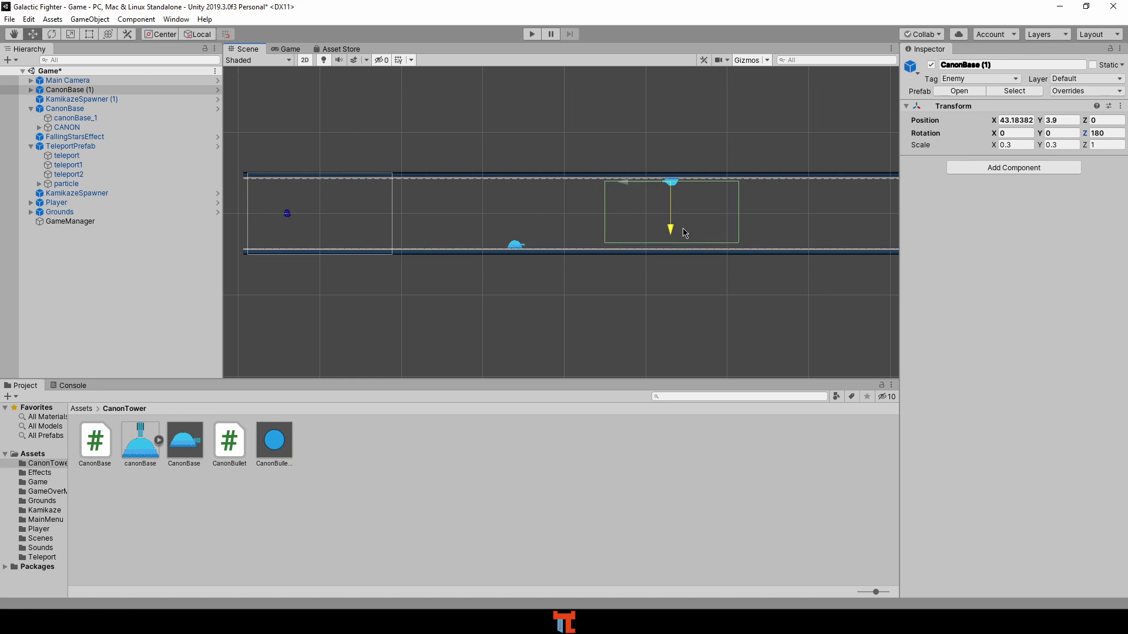
left_click_drag(689, 235, 689, 233)
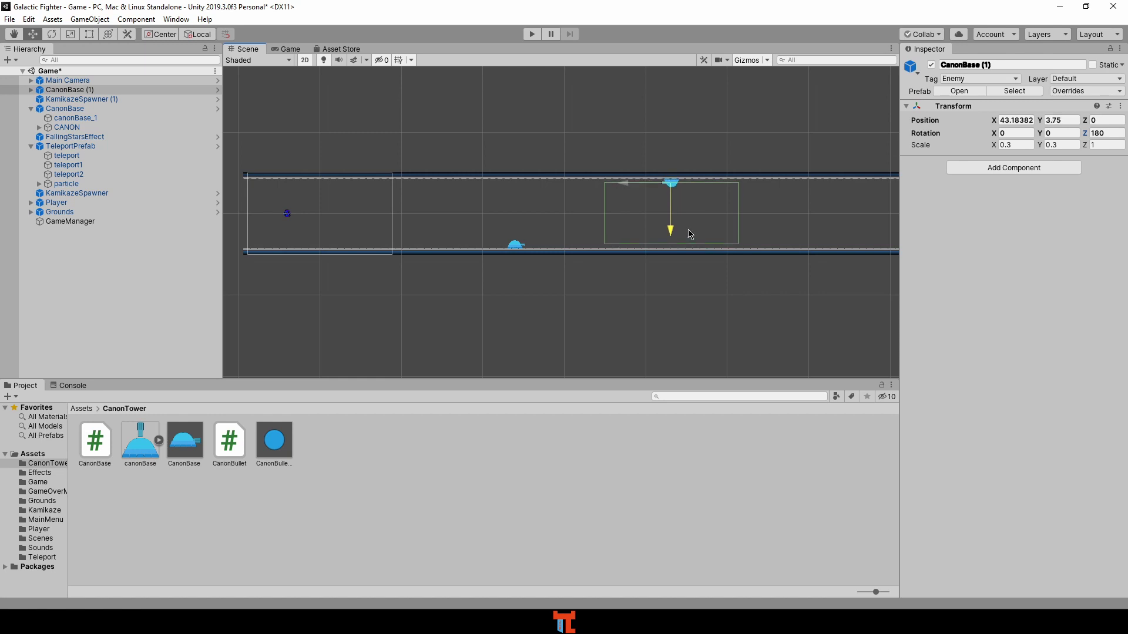
key("ctrl+s")
Step: Drop a third CanonBase cannon onto the ground further right in the level
scroll(652, 158, "down", 1)
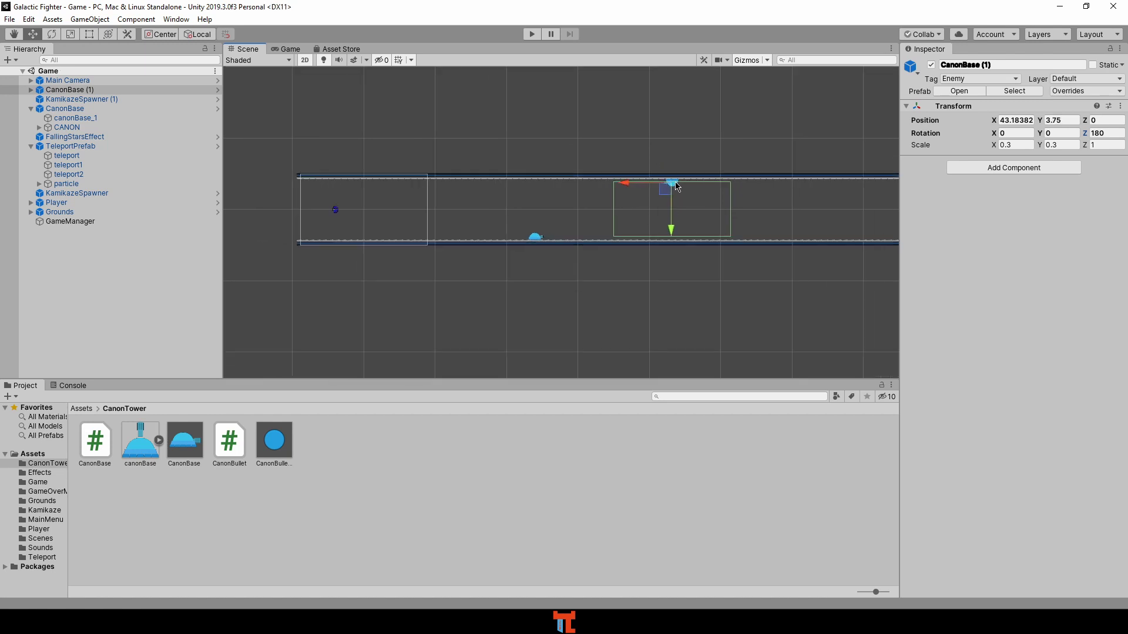
scroll(652, 159, "down", 2)
mouse_move(845, 173)
middle_mouse_down()
mouse_move(675, 170)
mouse_move(645, 182)
middle_mouse_up()
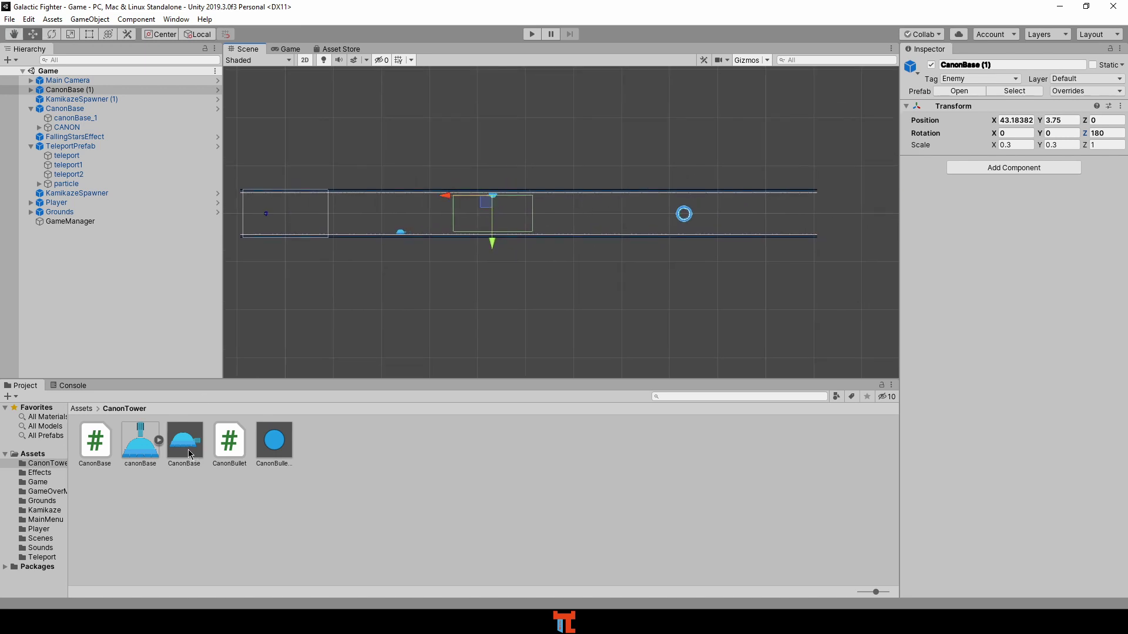
left_click_drag(189, 454, 664, 234)
scroll(663, 235, "up", 1)
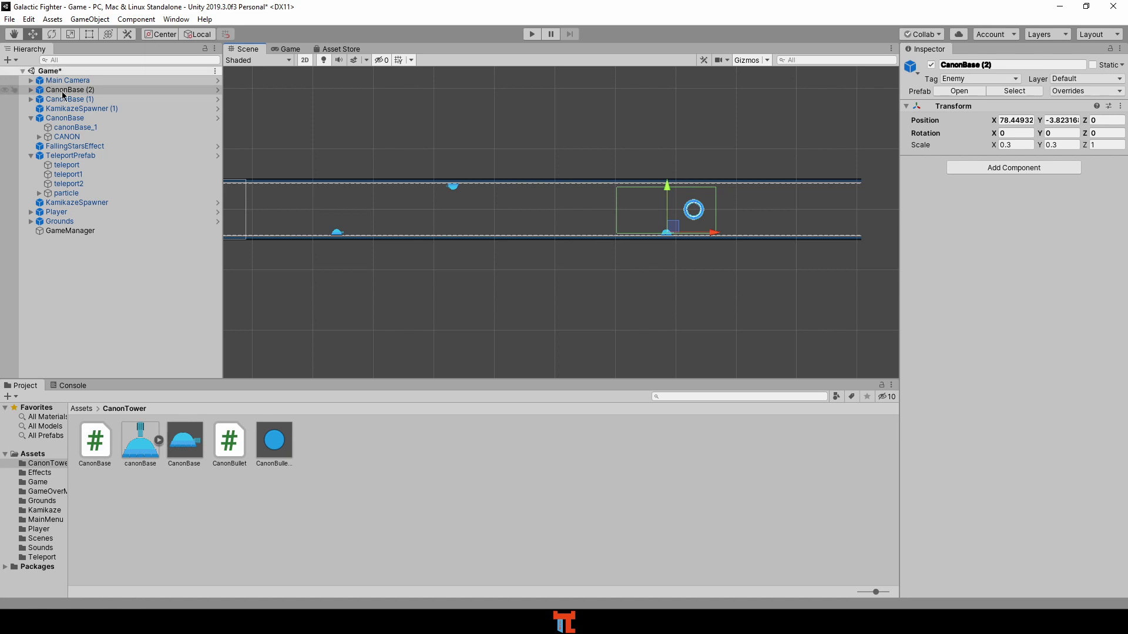
Step: Delete the ground cannon, duplicate the ceiling cannon, move the copy right to X 78.4, and save
left_click(62, 90)
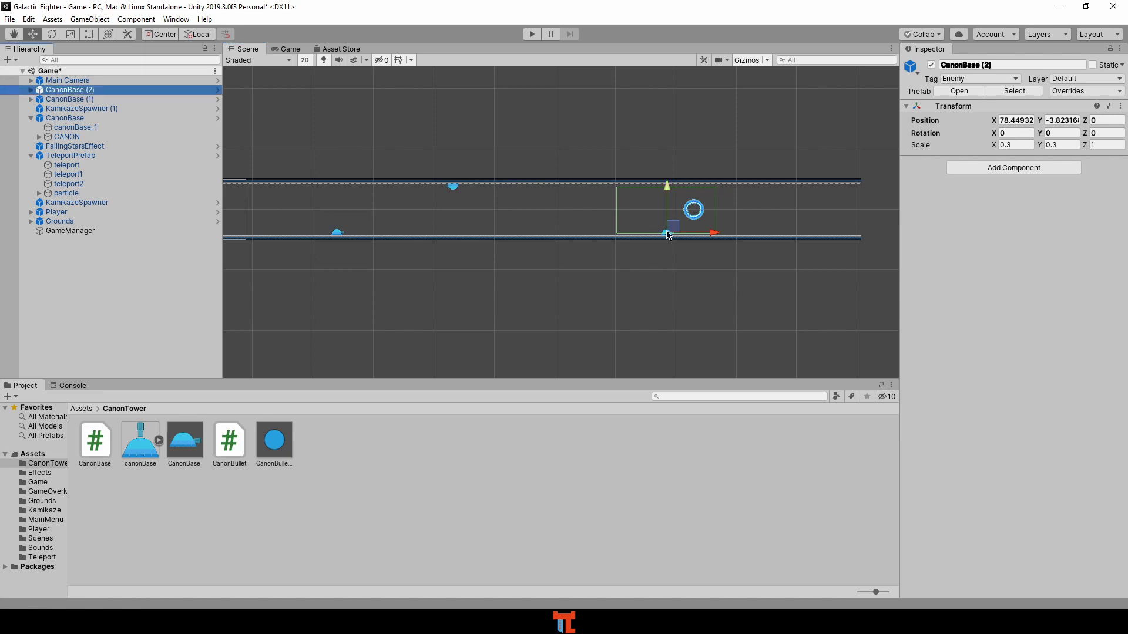
key("Delete")
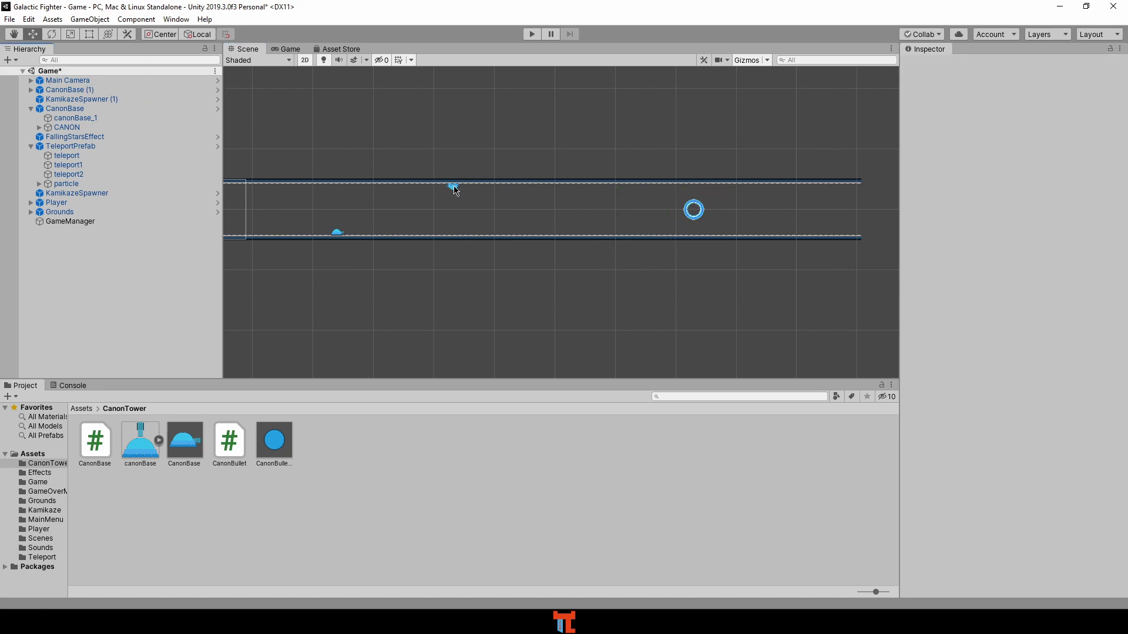
left_click(454, 188)
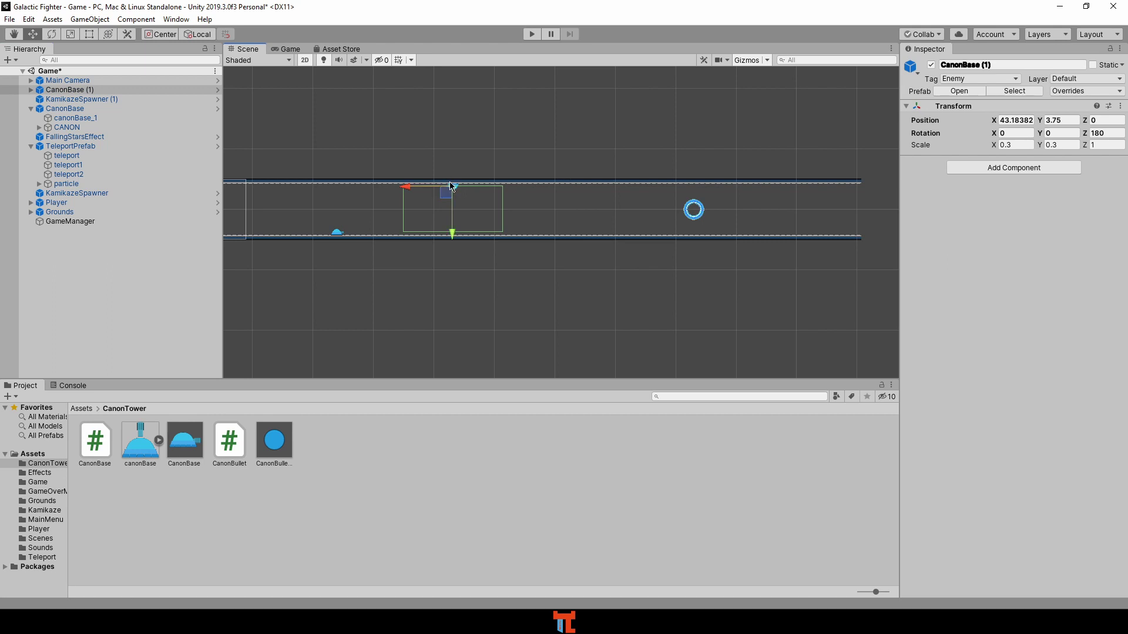
left_click(94, 89)
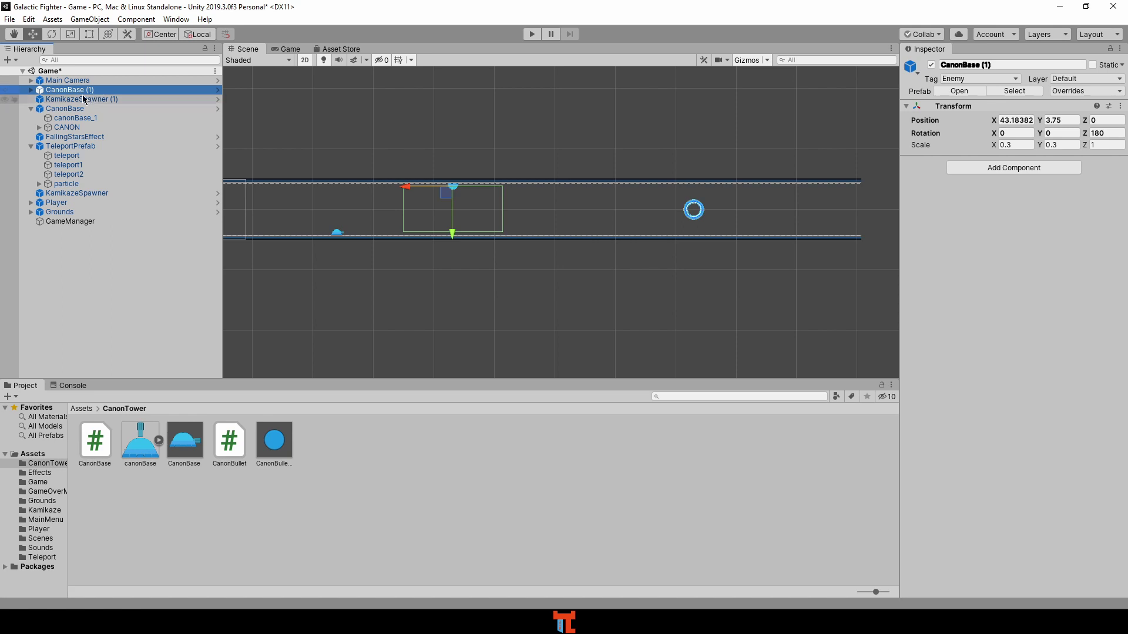
right_click(78, 93)
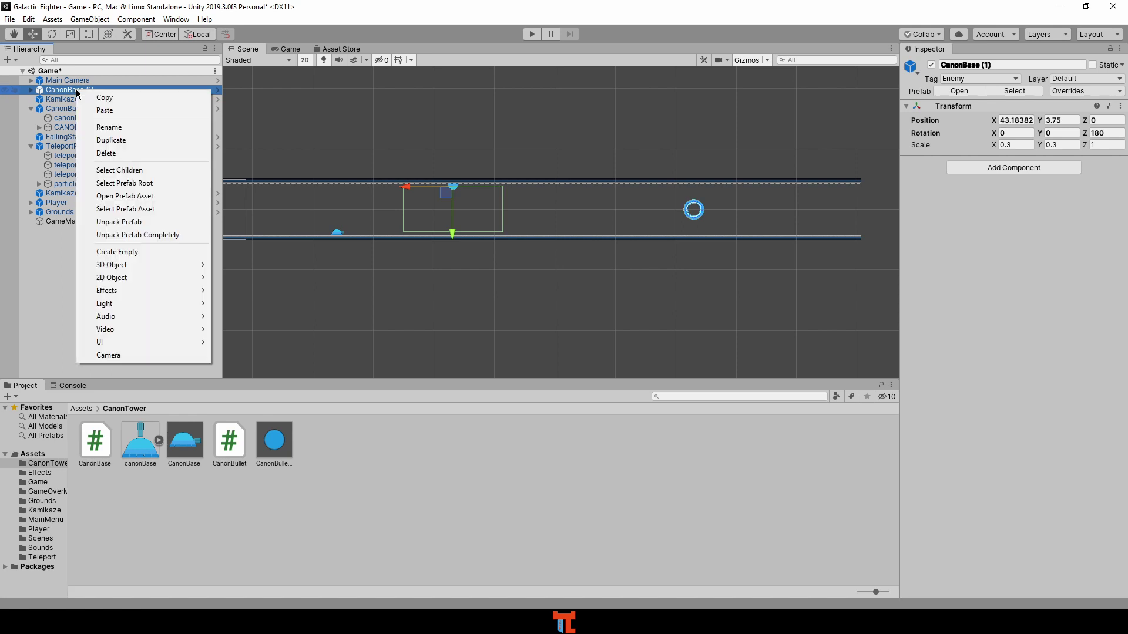
left_click(124, 141)
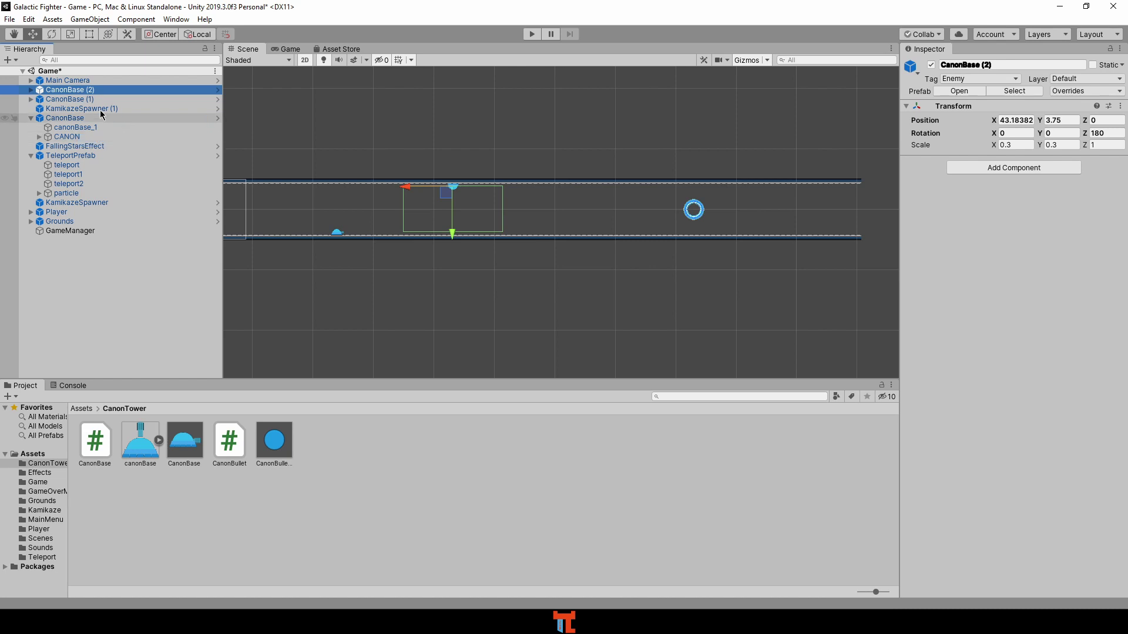
left_click_drag(404, 187, 614, 197)
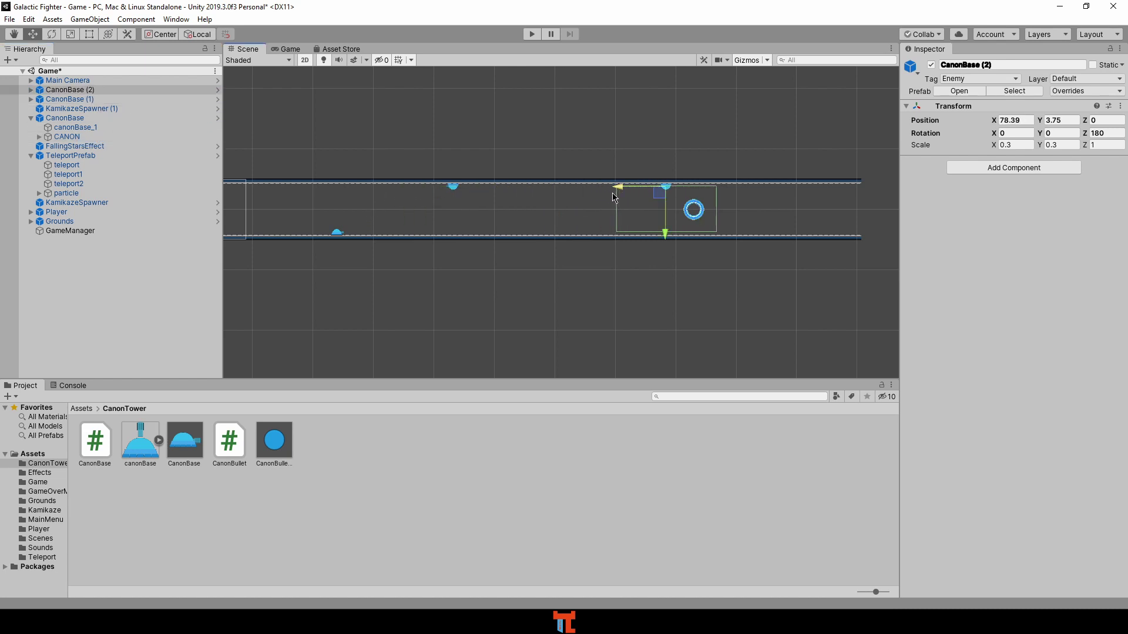
key("ctrl+s")
Step: Enter Play mode and play the level through until the main menu returns
left_click(532, 32)
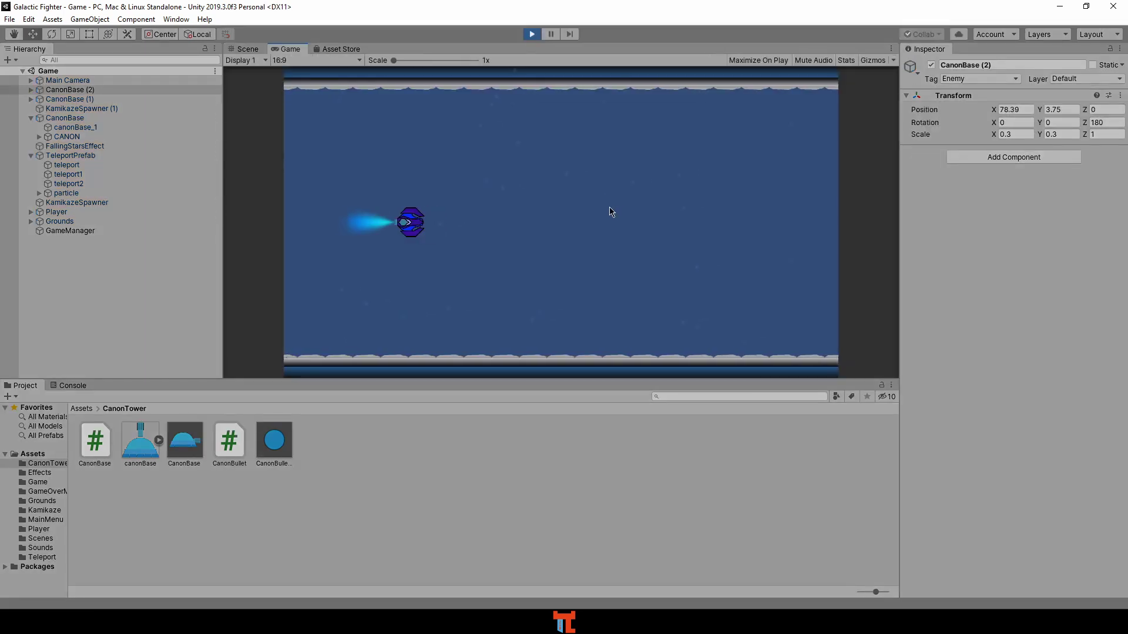